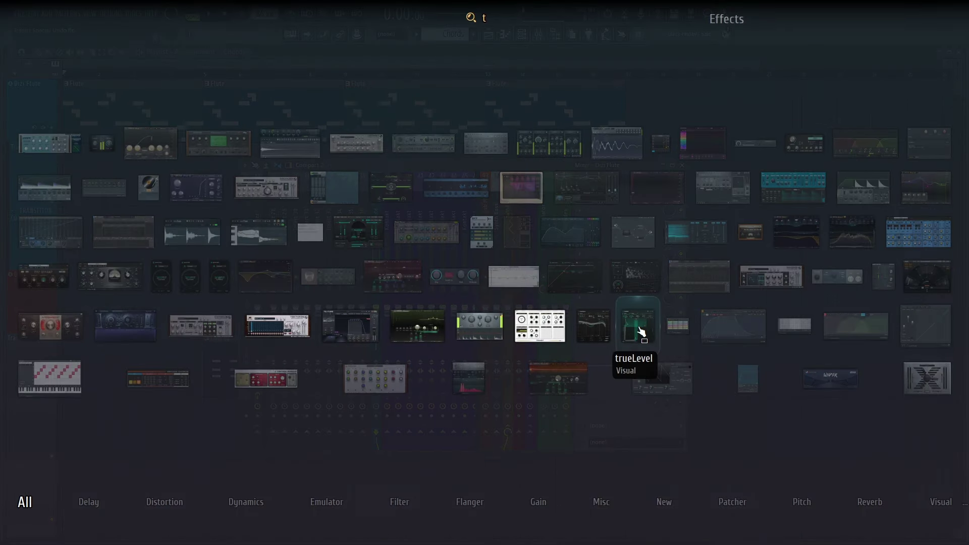
# Load the Transit effect on the Dizi Flute mixer track and erase its default module chain
pyautogui.write('rans')
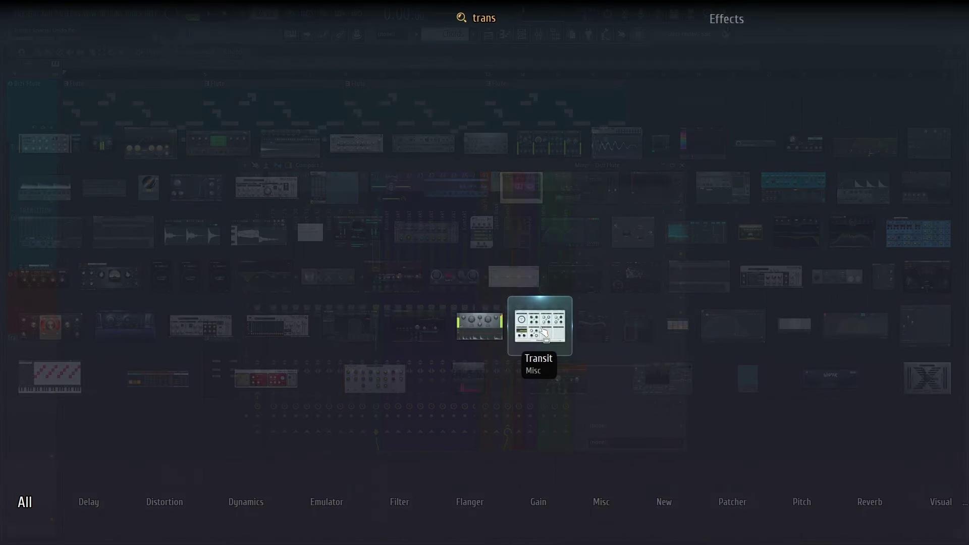
pyautogui.click(540, 326)
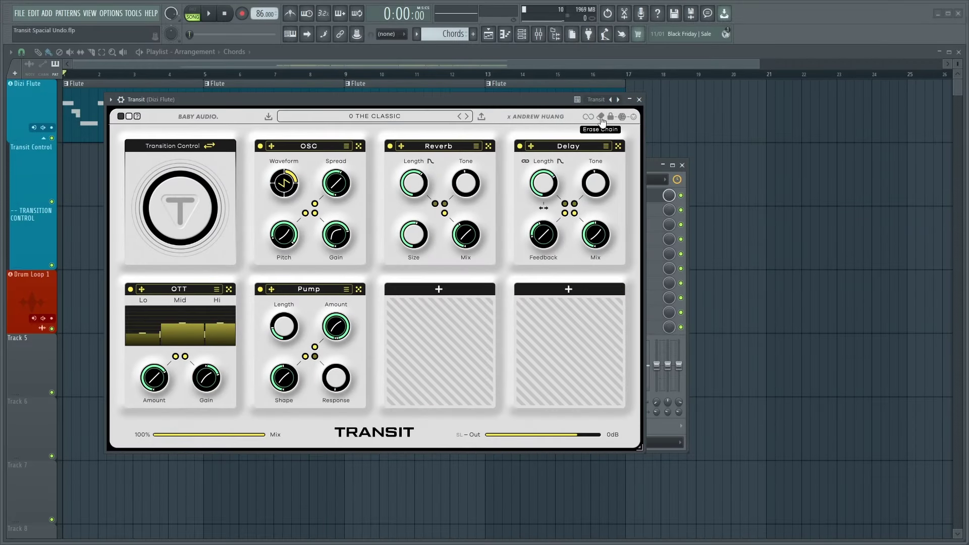
pyautogui.click(601, 118)
# Add a Reverb module to the first free Transit slot and adjust its length and tone while playing the song
pyautogui.click(310, 198)
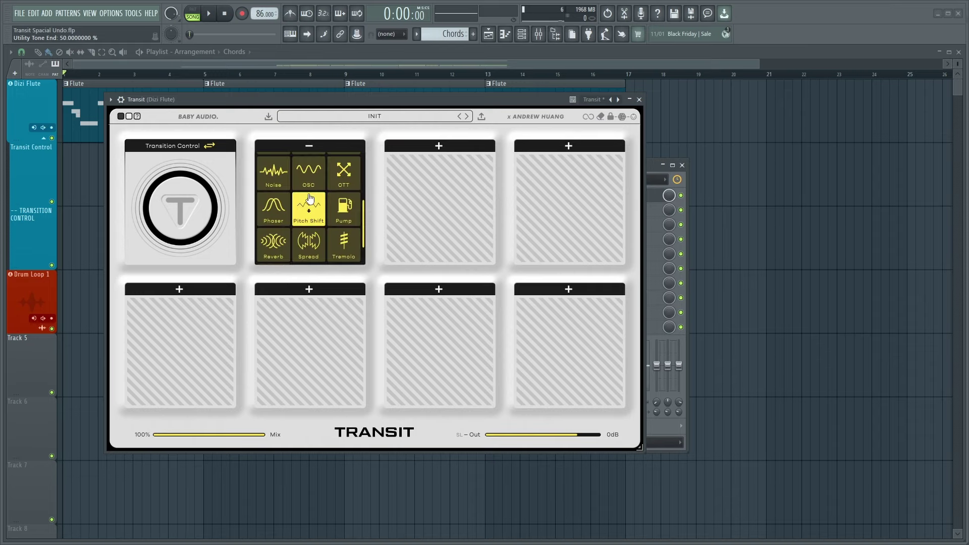
pyautogui.click(279, 248)
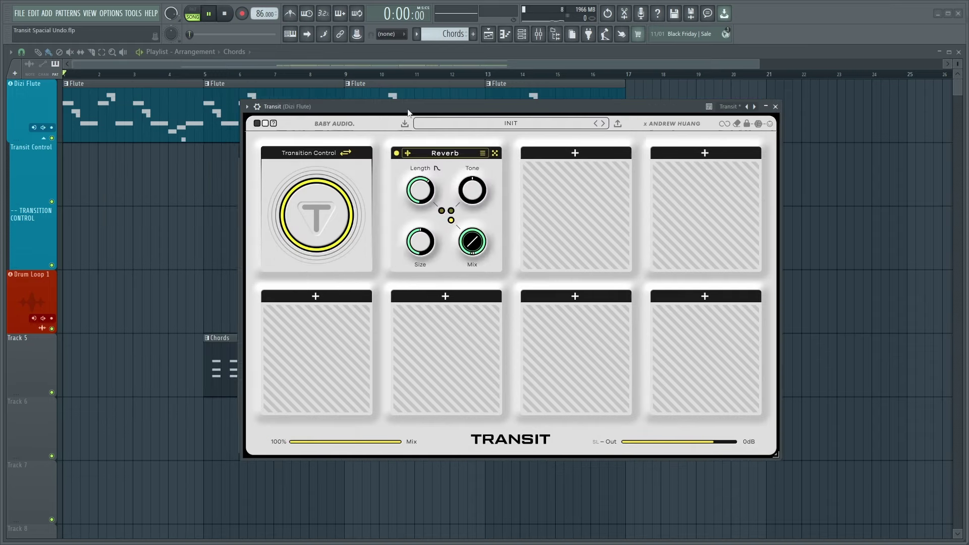
pyautogui.press('space')
pyautogui.moveTo(423, 194); pyautogui.dragTo(477, 191)
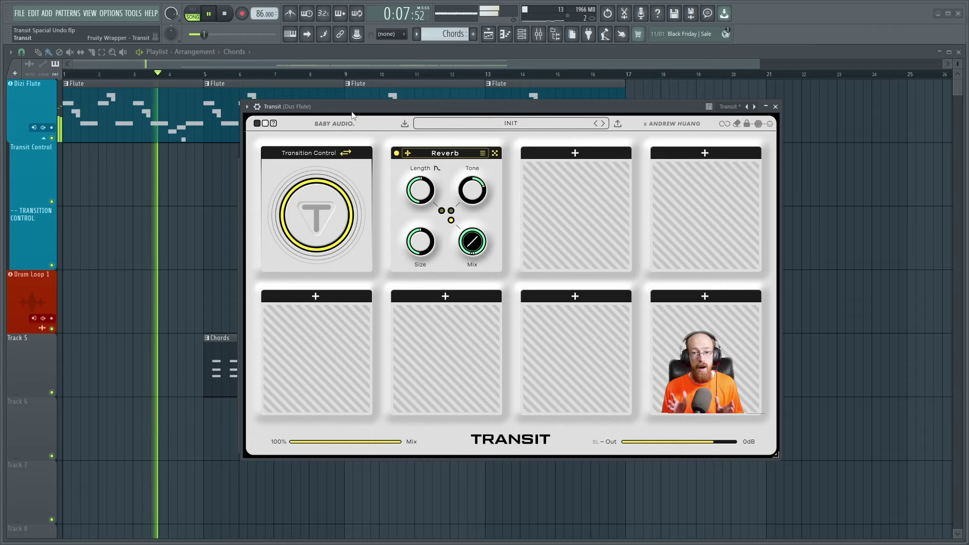
pyautogui.press('space')
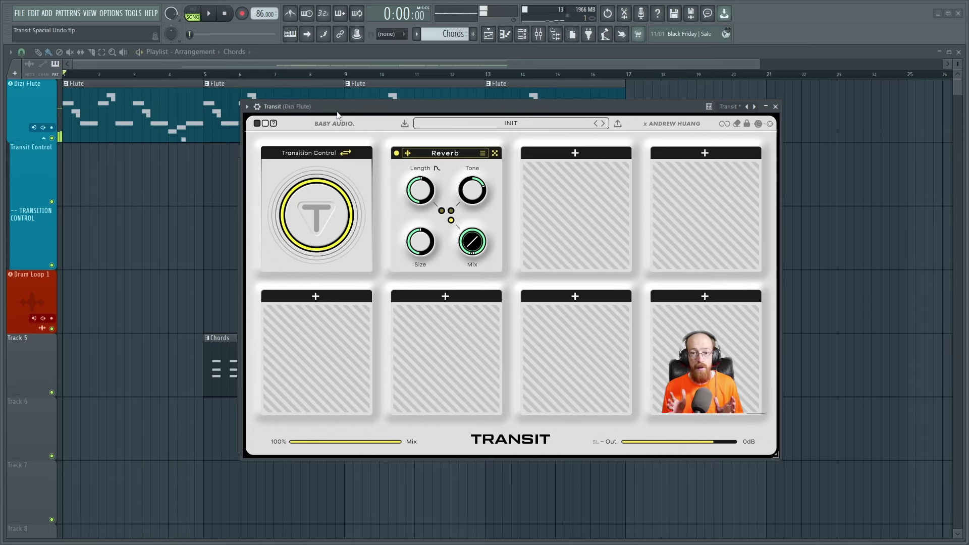
# Browse Transit's parameters and create an automation clip for TRANSITION CONTROL
pyautogui.click(247, 107)
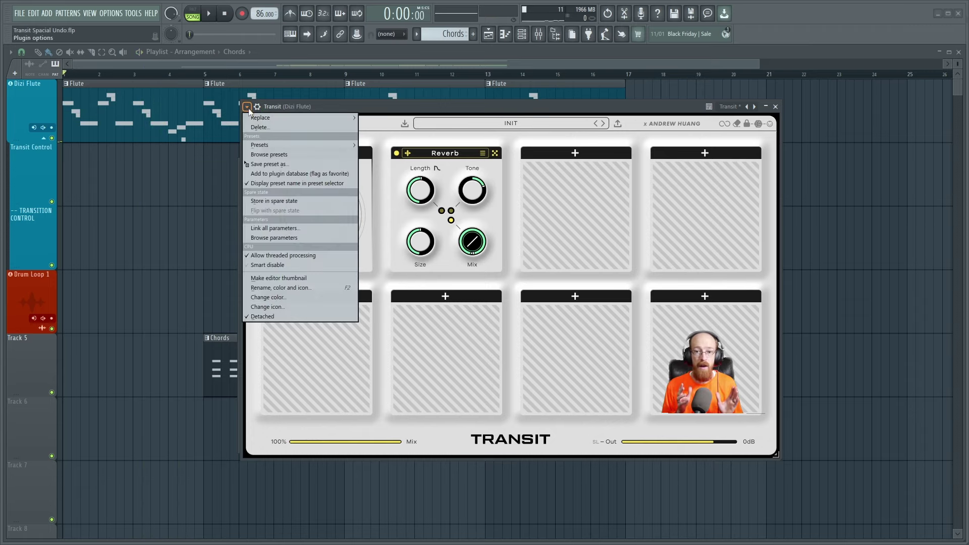
pyautogui.click(313, 238)
pyautogui.click(304, 208)
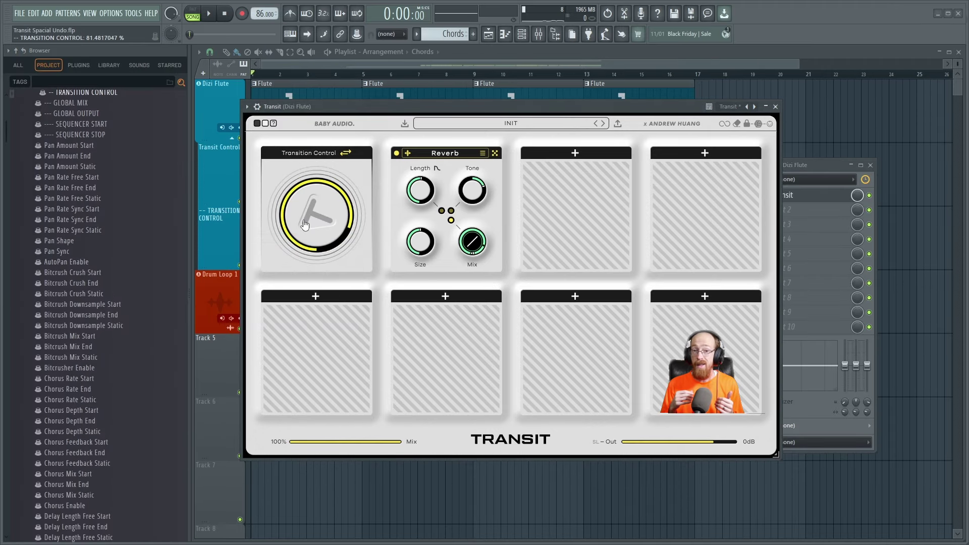
pyautogui.rightClick(108, 97)
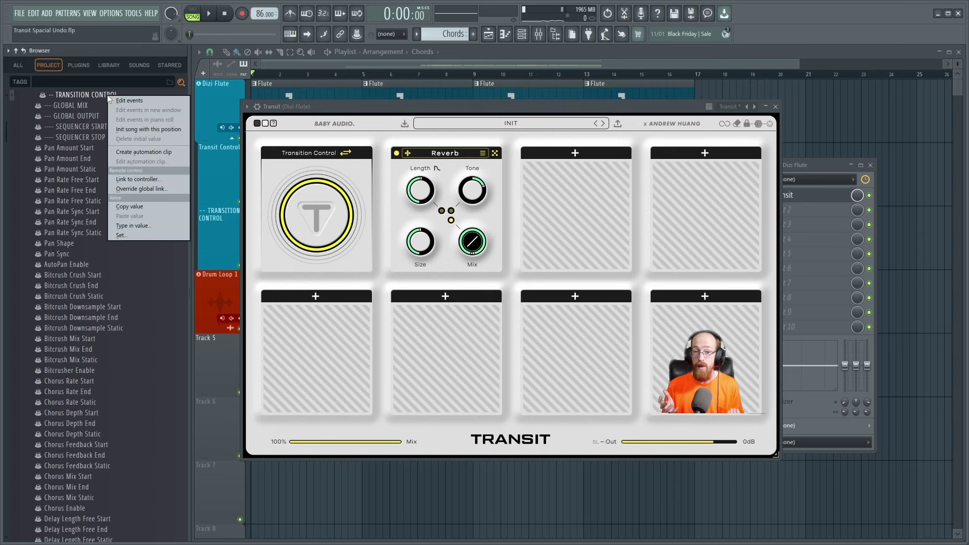
pyautogui.click(143, 152)
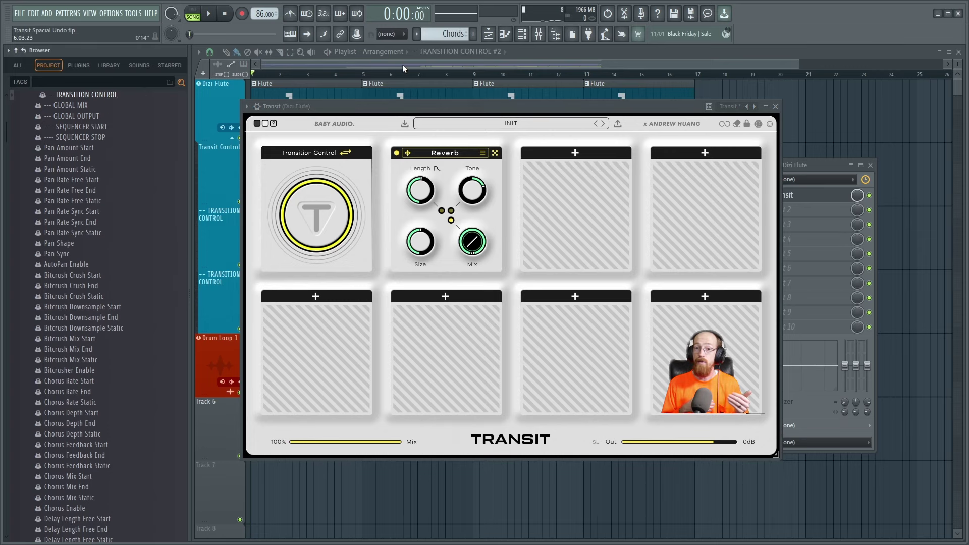
# Shape the Transition Control automation to start at 0% and curve up to full at bar 5, and play it back
pyautogui.click(402, 65)
pyautogui.moveTo(440, 111); pyautogui.dragTo(605, 149)
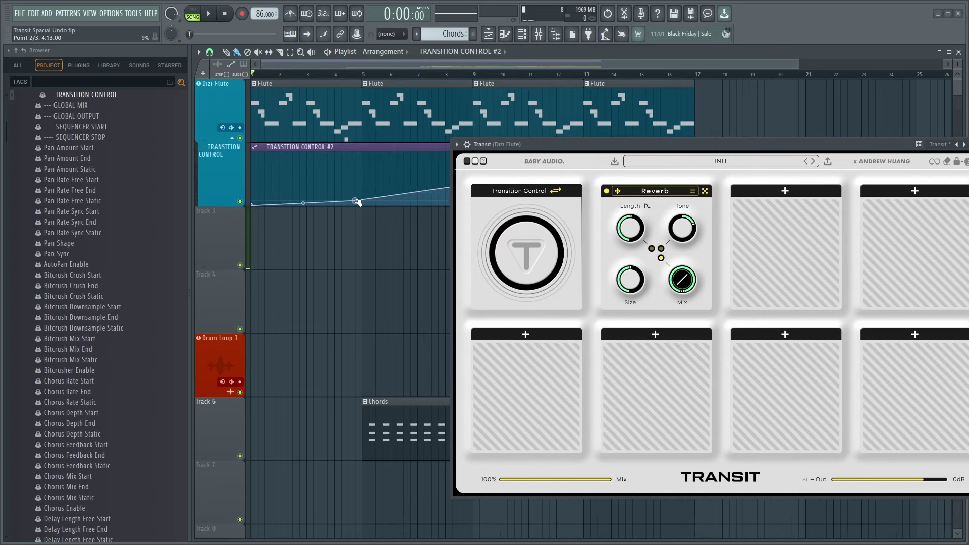
pyautogui.moveTo(356, 202); pyautogui.dragTo(362, 217)
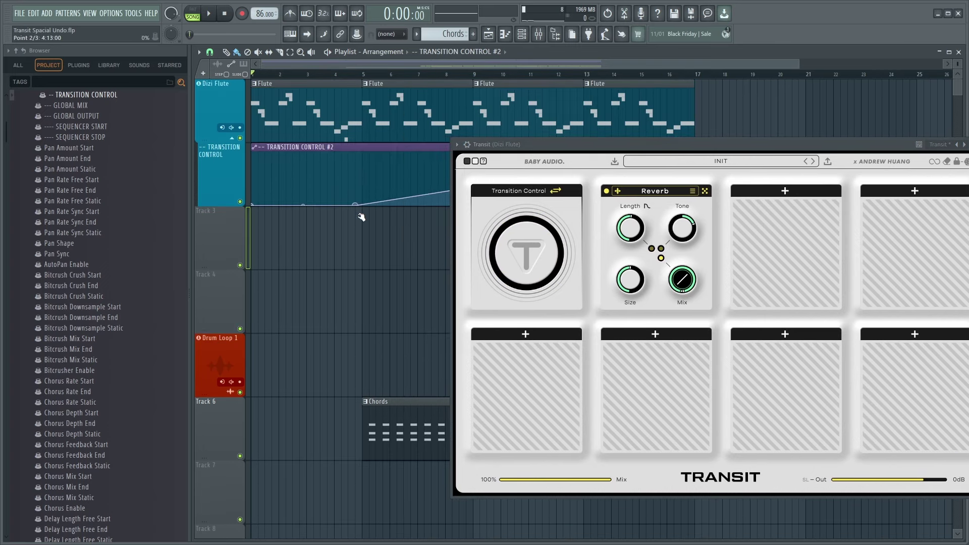
pyautogui.hotkey('ctrl', 'z')
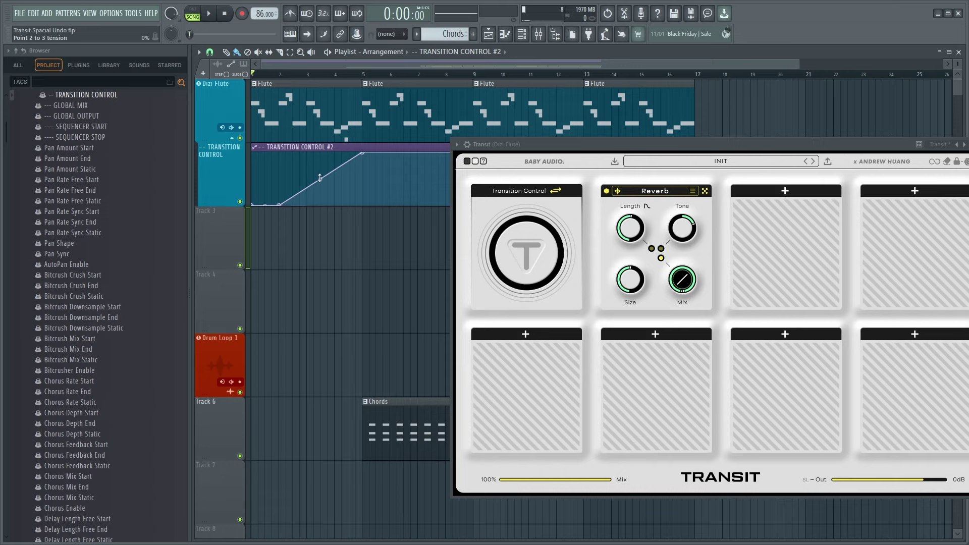
pyautogui.press('space')
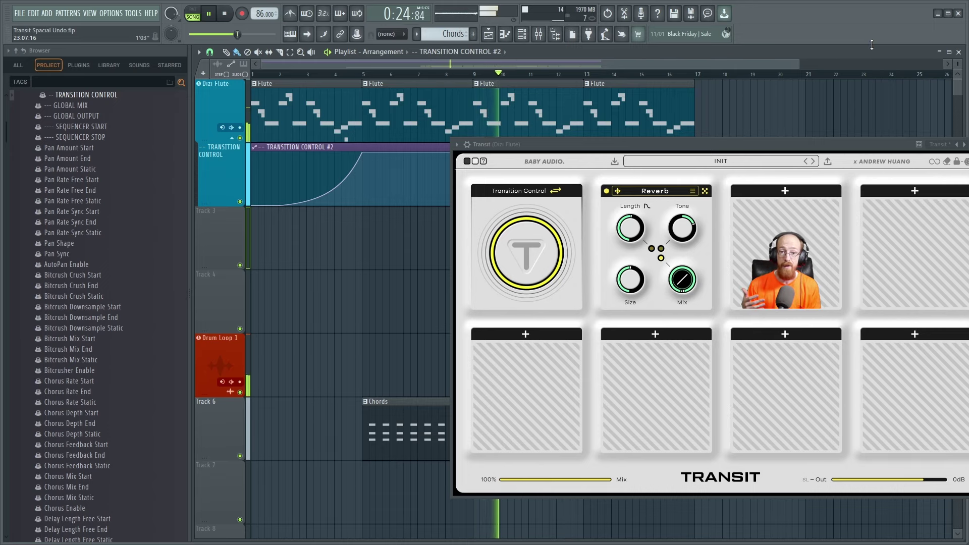
# Try a dip in the Transition Control automation at bar 9, and return the point to full
pyautogui.moveTo(790, 146); pyautogui.dragTo(783, 235)
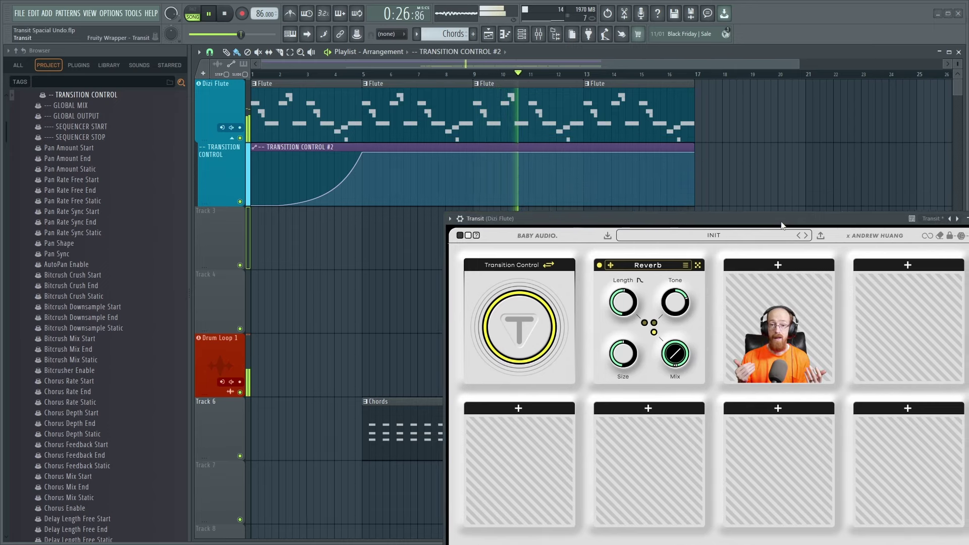
pyautogui.moveTo(475, 167)
pyautogui.mouseDown()
pyautogui.moveTo(475, 190)
pyautogui.moveTo(475, 177)
pyautogui.mouseUp()
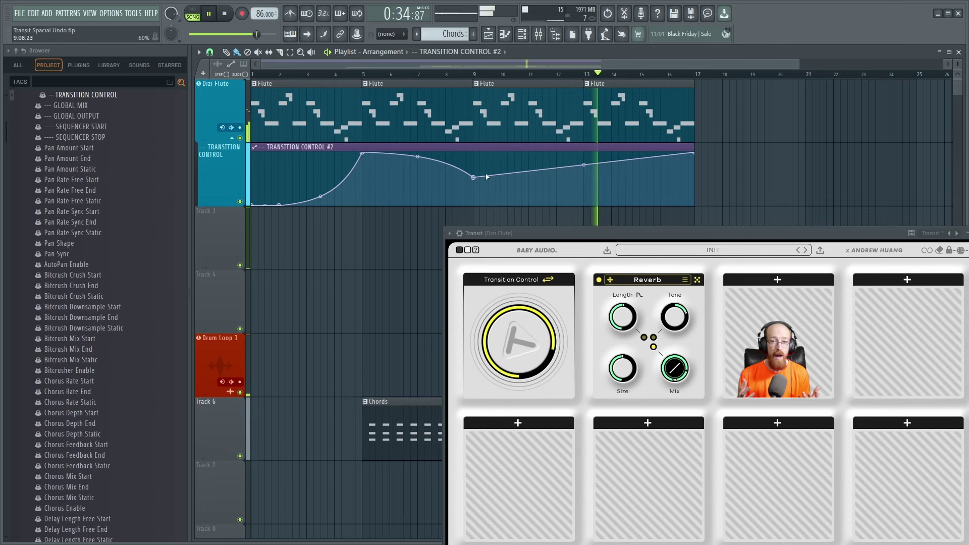
pyautogui.moveTo(473, 177); pyautogui.dragTo(475, 150)
# Restart playback and add an OTT module to the Transit slot after Reverb
pyautogui.moveTo(652, 231); pyautogui.dragTo(637, 95)
pyautogui.press('space')
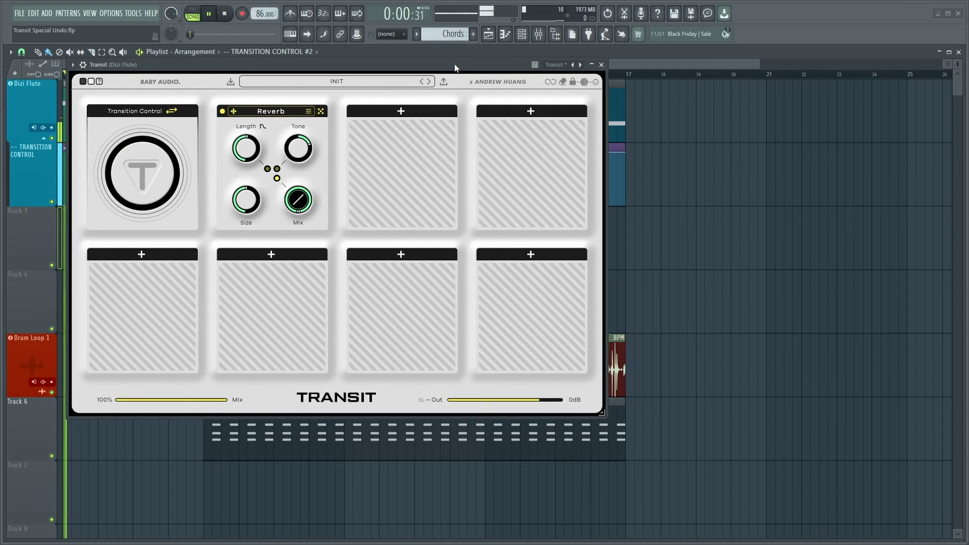
pyautogui.click(404, 111)
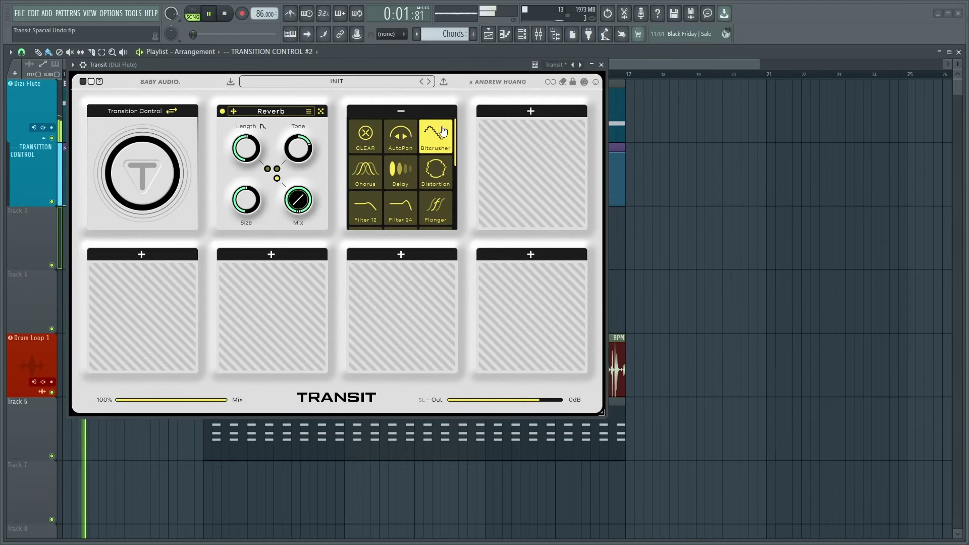
pyautogui.moveTo(454, 147); pyautogui.dragTo(456, 188)
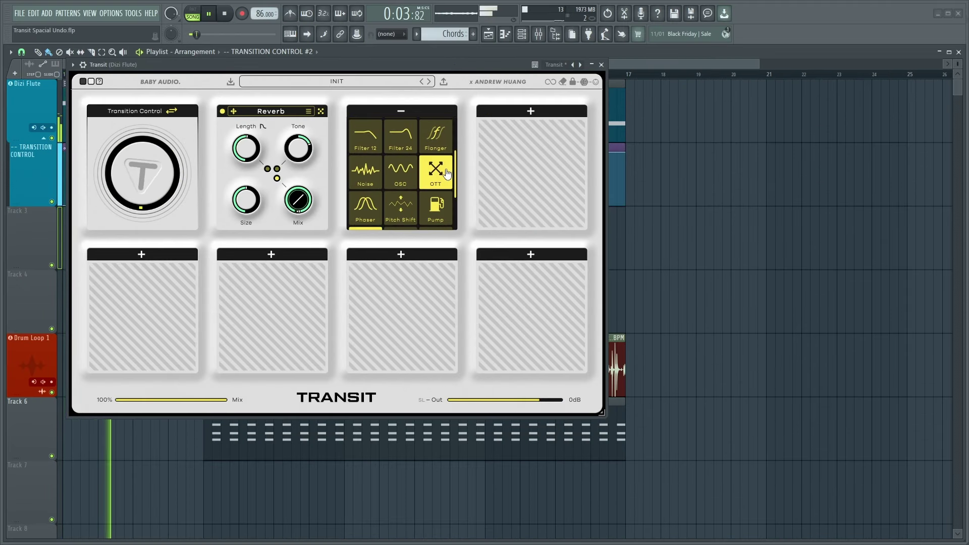
pyautogui.click(446, 173)
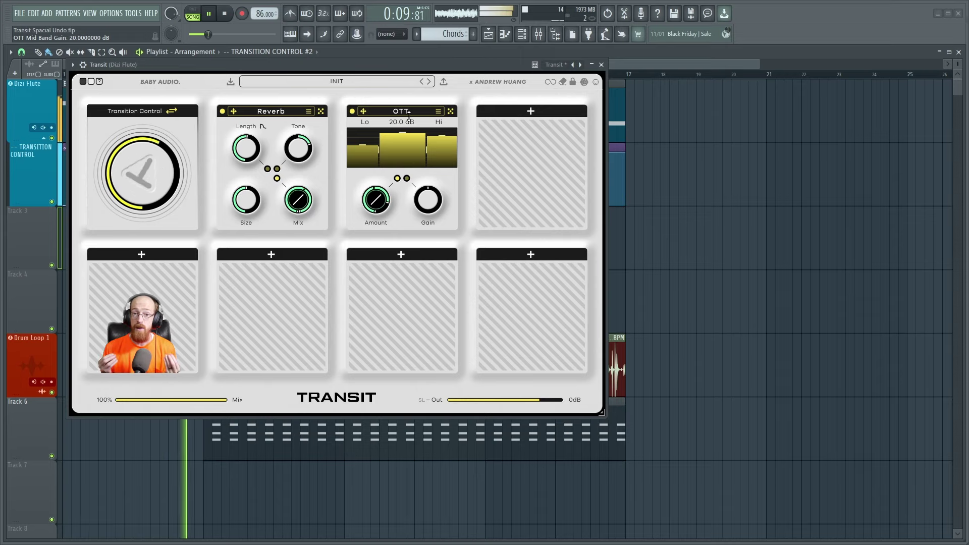
# Lower the OTT band gains, with the mid band at about 5.3 dB, and move the Reverb module after OTT
pyautogui.moveTo(444, 135); pyautogui.dragTo(444, 173)
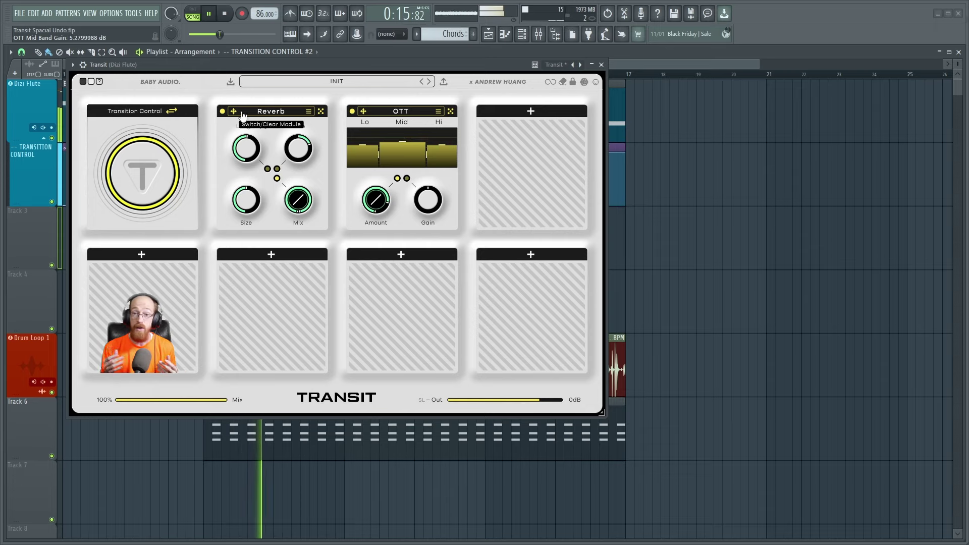
pyautogui.moveTo(234, 116); pyautogui.dragTo(489, 118)
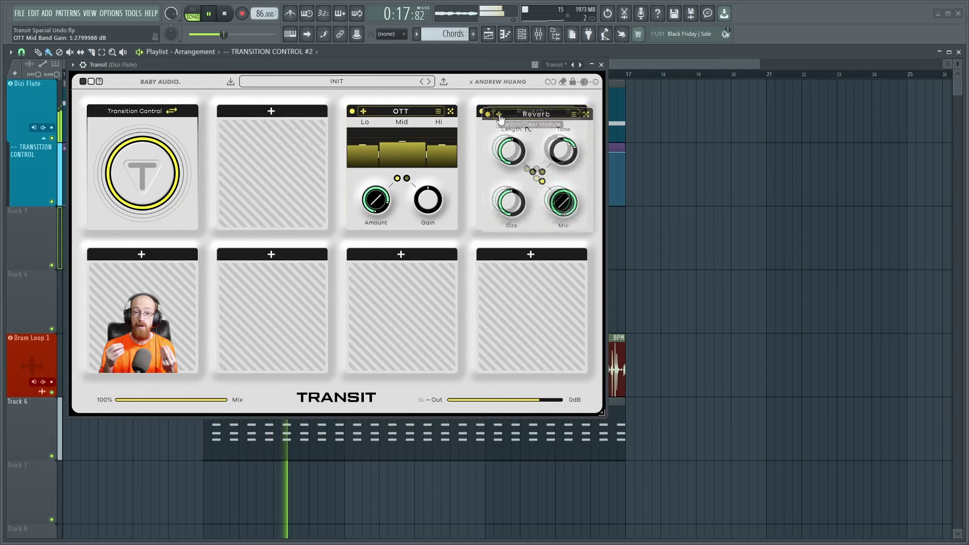
# Balance the OTT low, mid and high band gains, with the mid band at about 10 dB, and replay from the start
pyautogui.moveTo(404, 140)
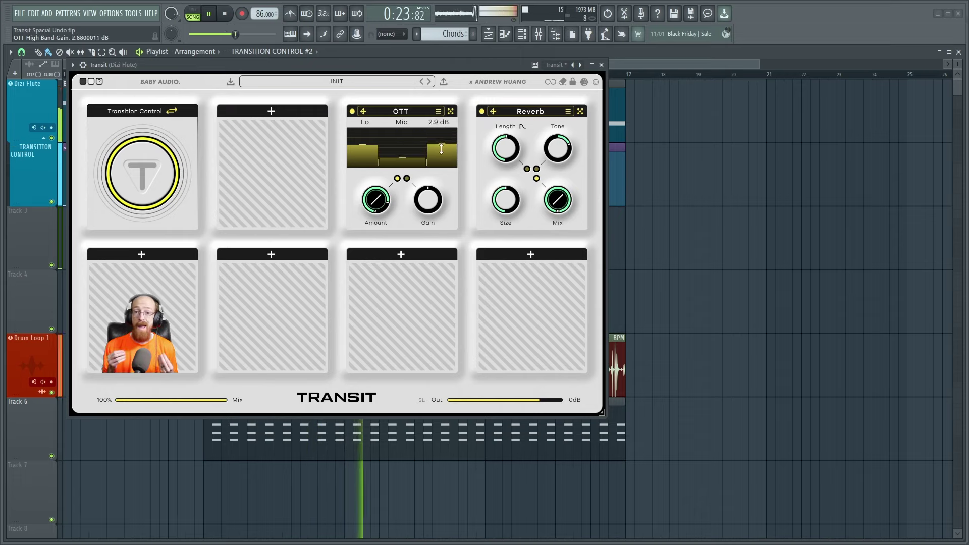
pyautogui.moveTo(404, 153); pyautogui.dragTo(404, 133)
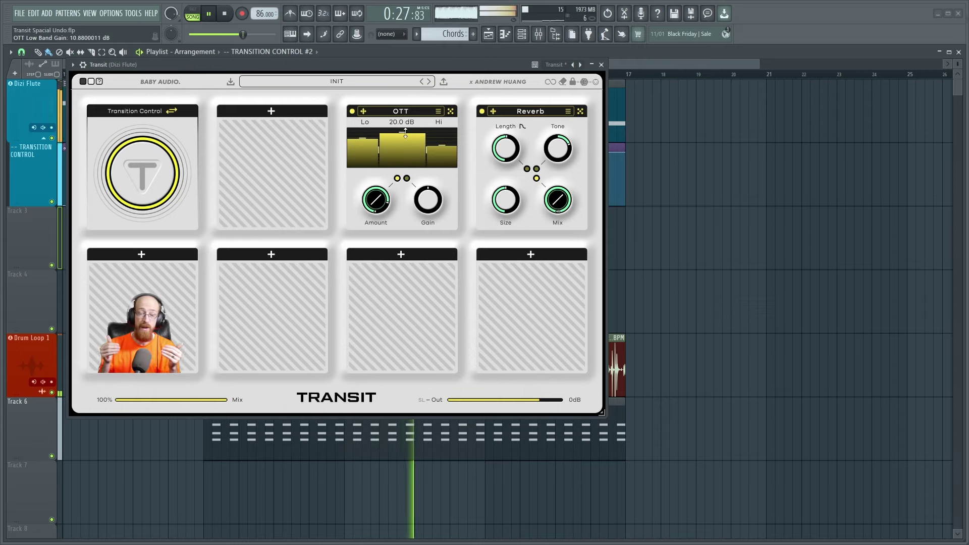
pyautogui.moveTo(404, 146); pyautogui.dragTo(403, 160)
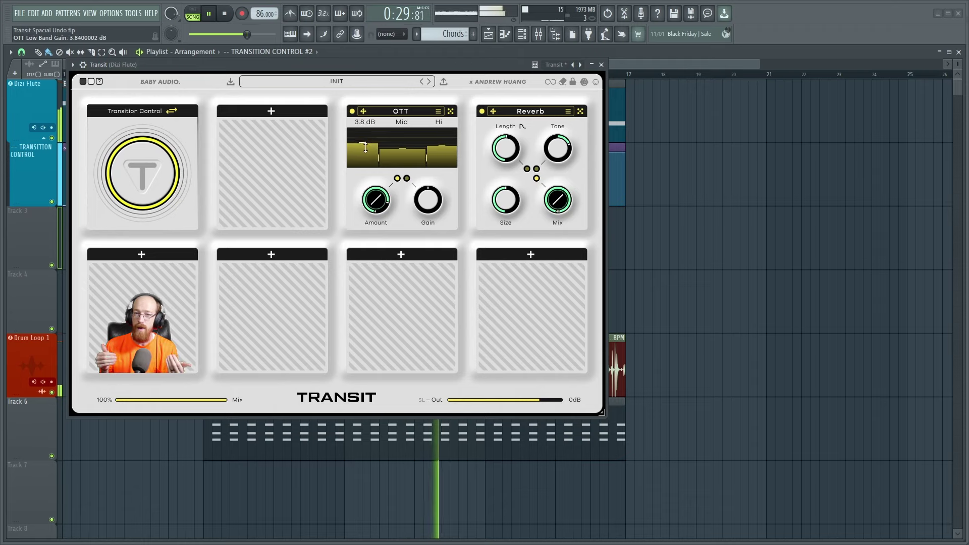
pyautogui.moveTo(400, 142); pyautogui.dragTo(399, 134)
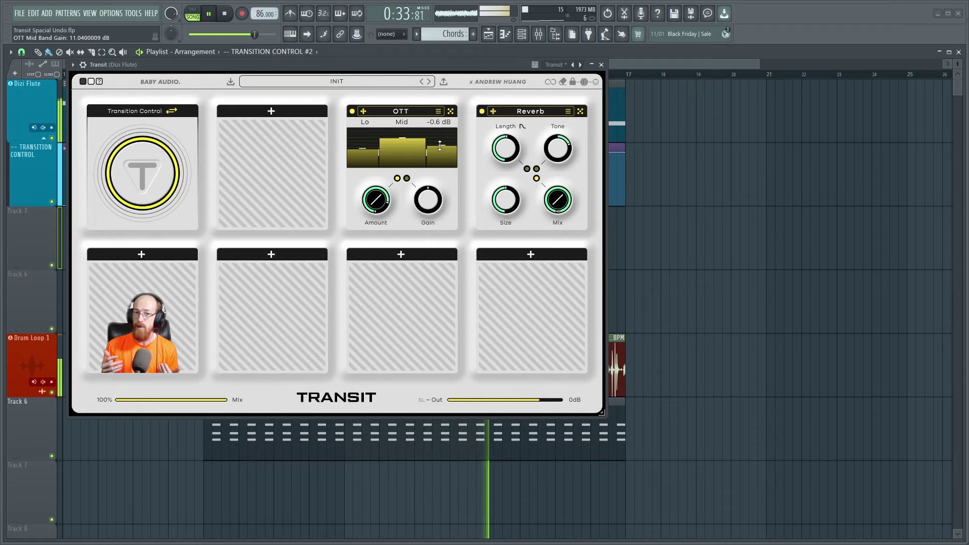
pyautogui.moveTo(404, 137); pyautogui.dragTo(404, 140)
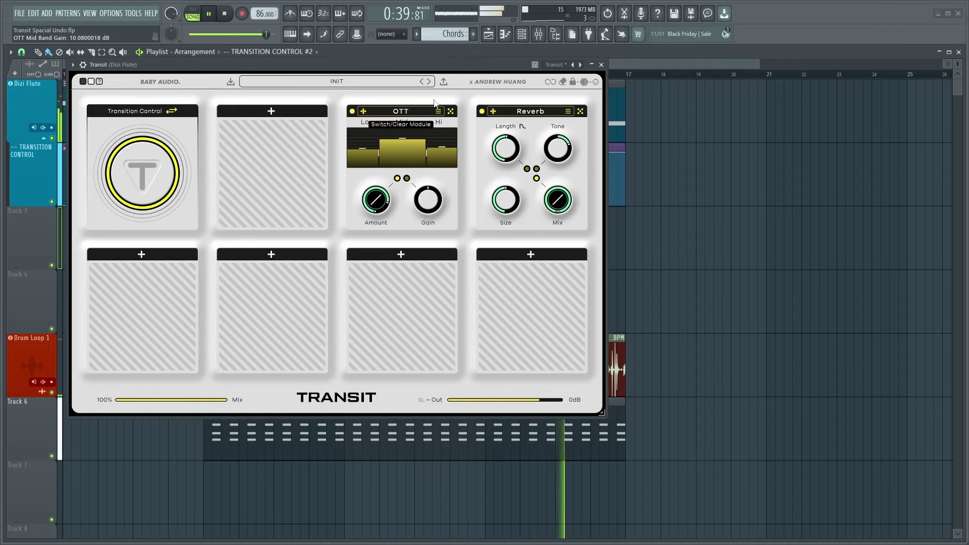
pyautogui.press('space')
pyautogui.press('space')
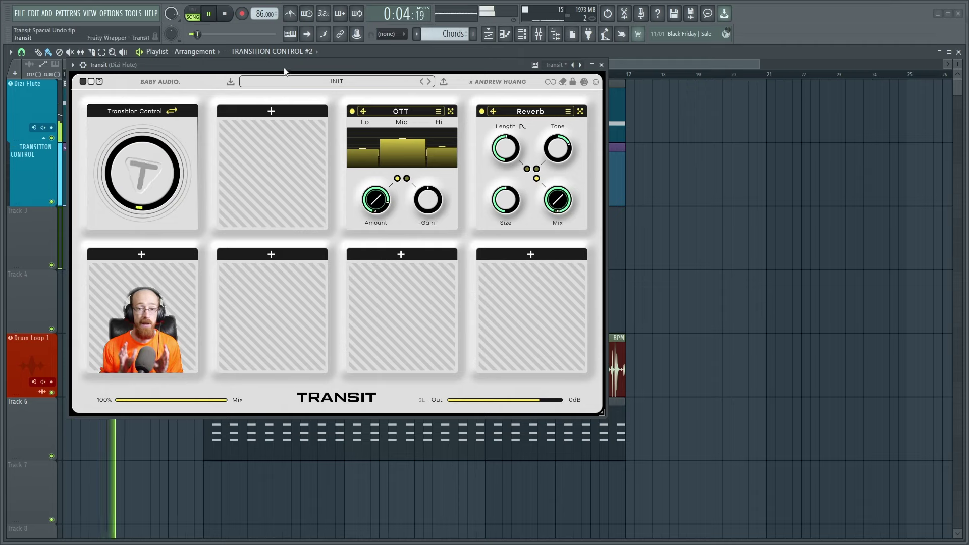
pyautogui.press('space')
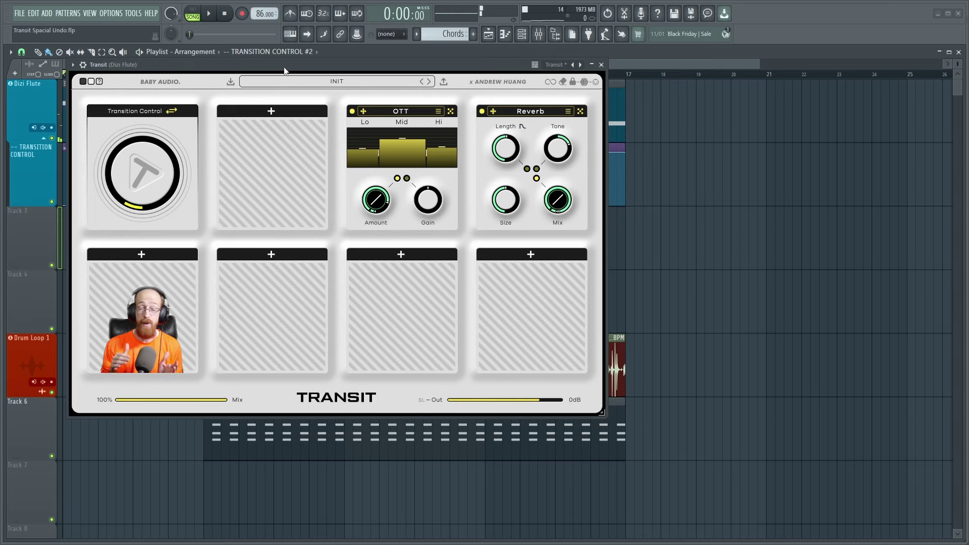
# Play from bar 5, lower the OTT gain to about -6 dB and adjust its range under Transition Control
pyautogui.moveTo(286, 71); pyautogui.dragTo(503, 68)
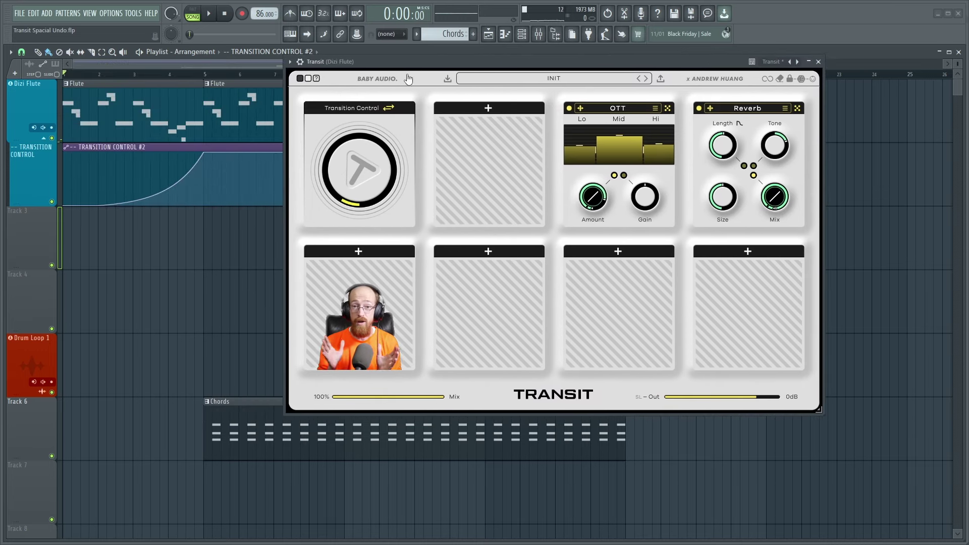
pyautogui.click(206, 74)
pyautogui.press('space')
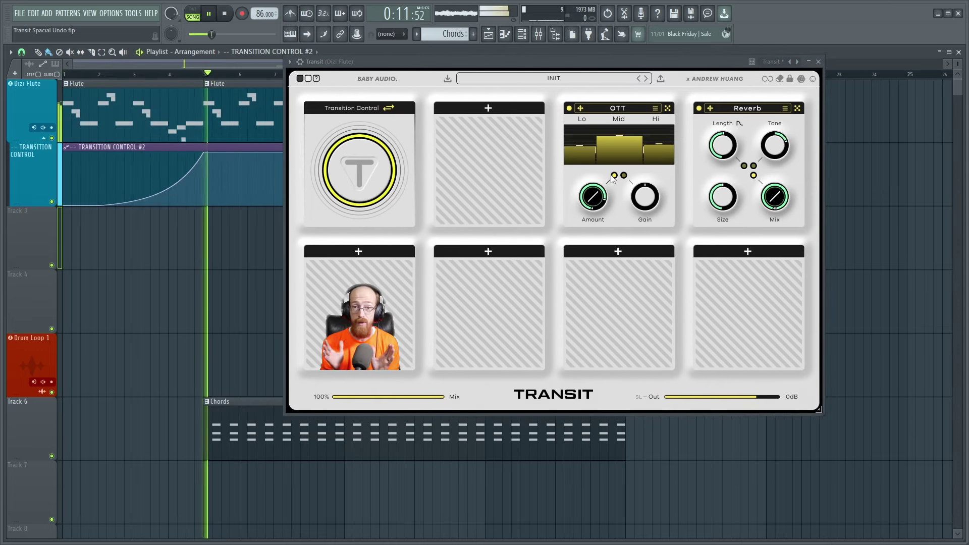
pyautogui.moveTo(649, 194)
pyautogui.moveTo(649, 194); pyautogui.dragTo(644, 203)
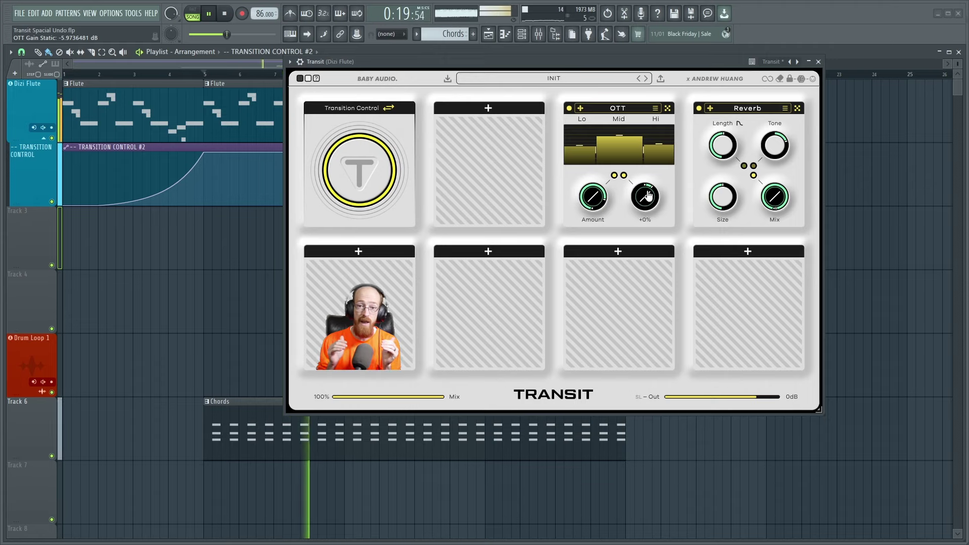
pyautogui.moveTo(655, 190); pyautogui.dragTo(641, 187)
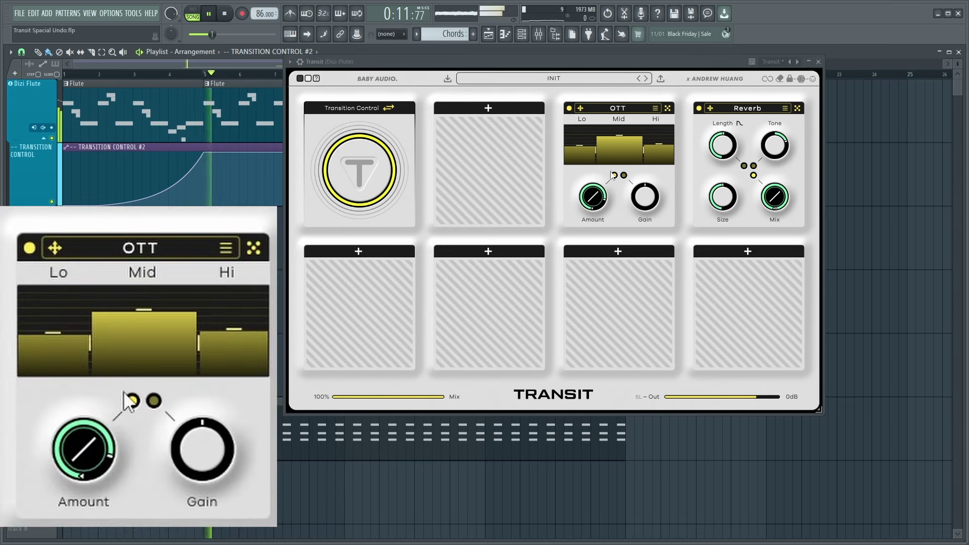
# Set the static OTT gain to about -6 dB and link the gain to Transition Control
pyautogui.moveTo(647, 194)
pyautogui.moveTo(645, 191); pyautogui.dragTo(645, 203)
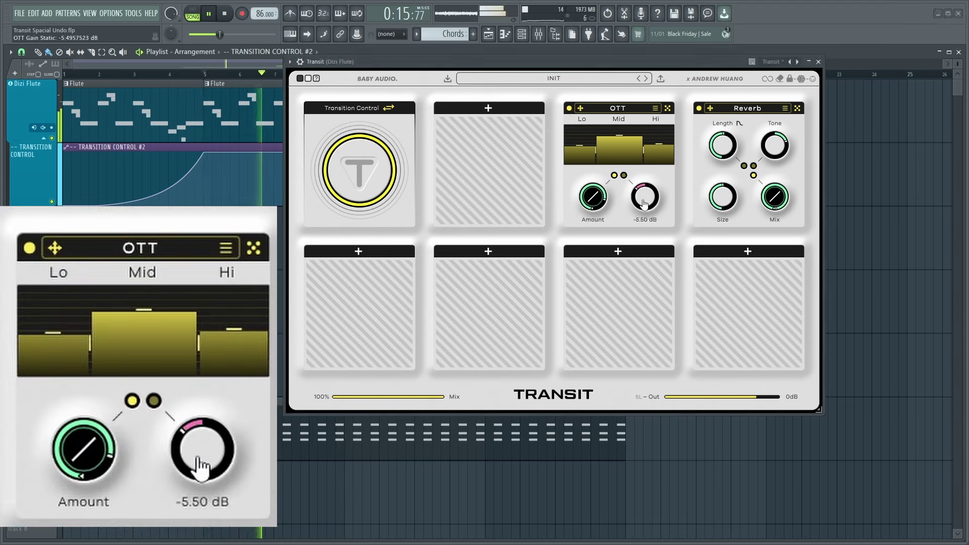
pyautogui.click(625, 177)
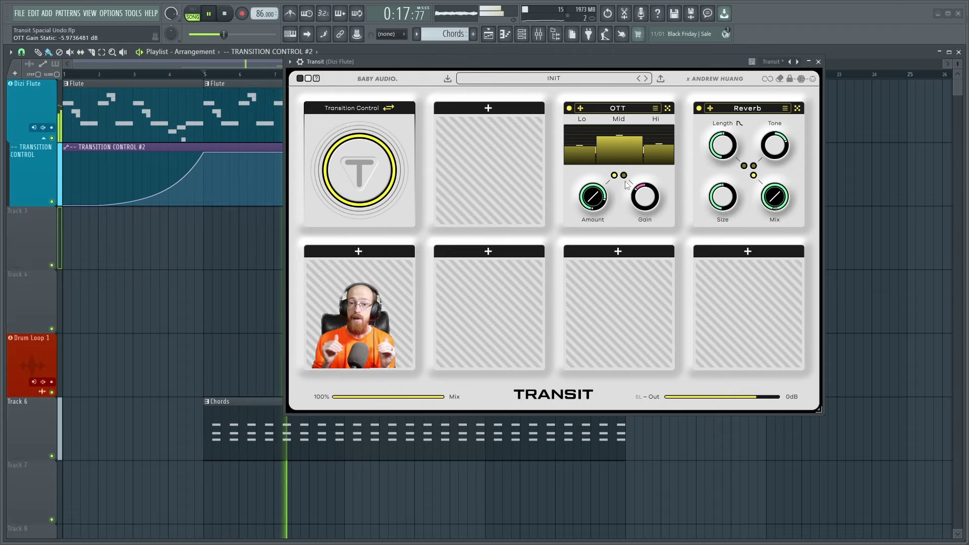
# Set the OTT gain's end value to about -5.3 dB and replay the arrangement from bar 3
pyautogui.moveTo(653, 191)
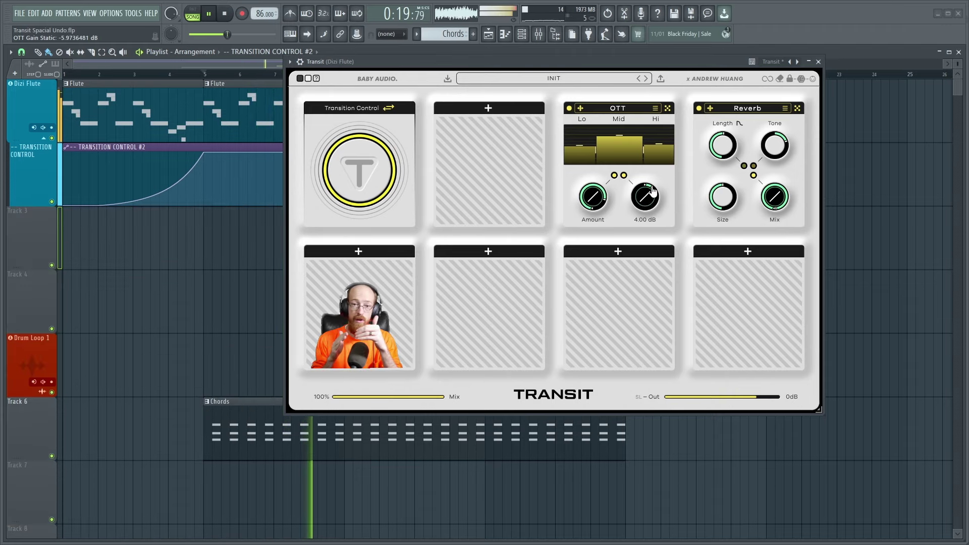
pyautogui.moveTo(653, 191)
pyautogui.mouseDown()
pyautogui.moveTo(640, 192)
pyautogui.moveTo(651, 209)
pyautogui.mouseUp()
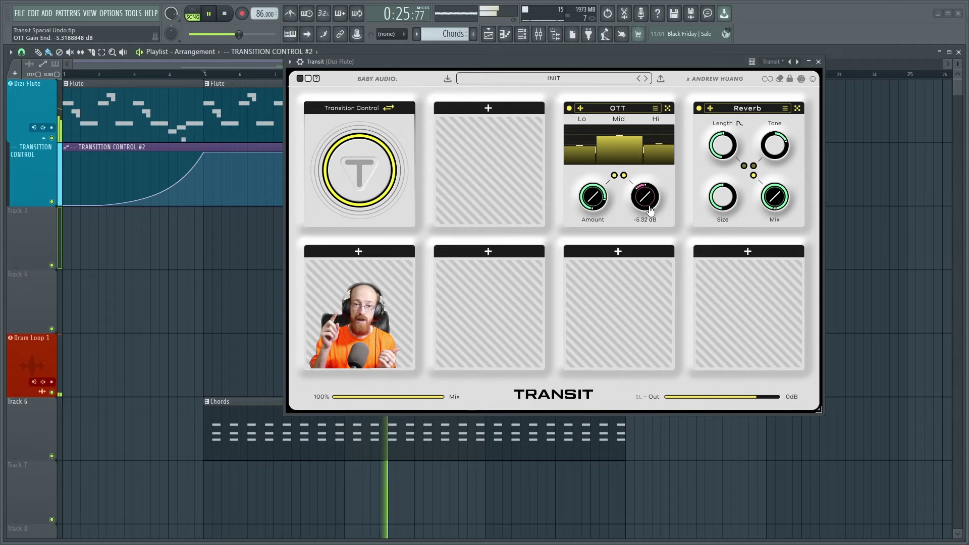
pyautogui.press('space')
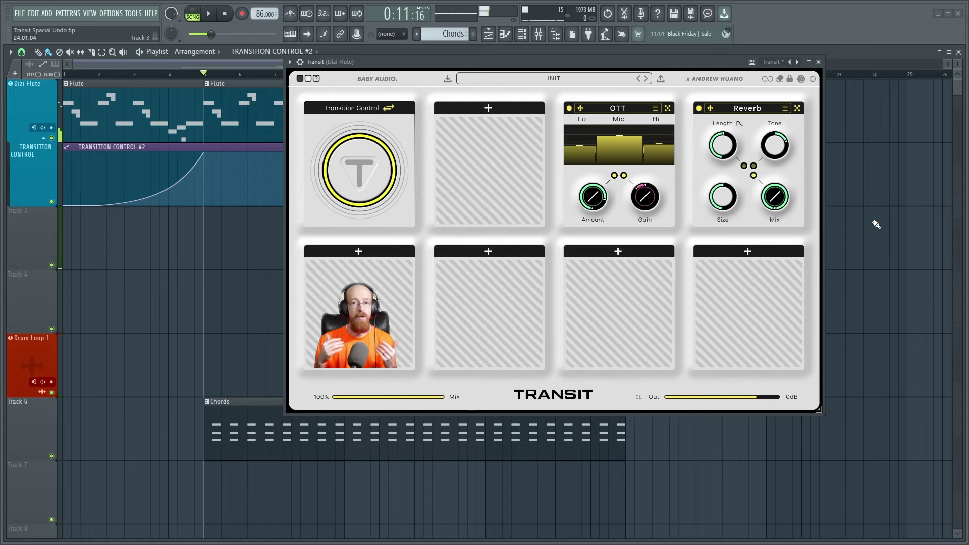
pyautogui.click(137, 76)
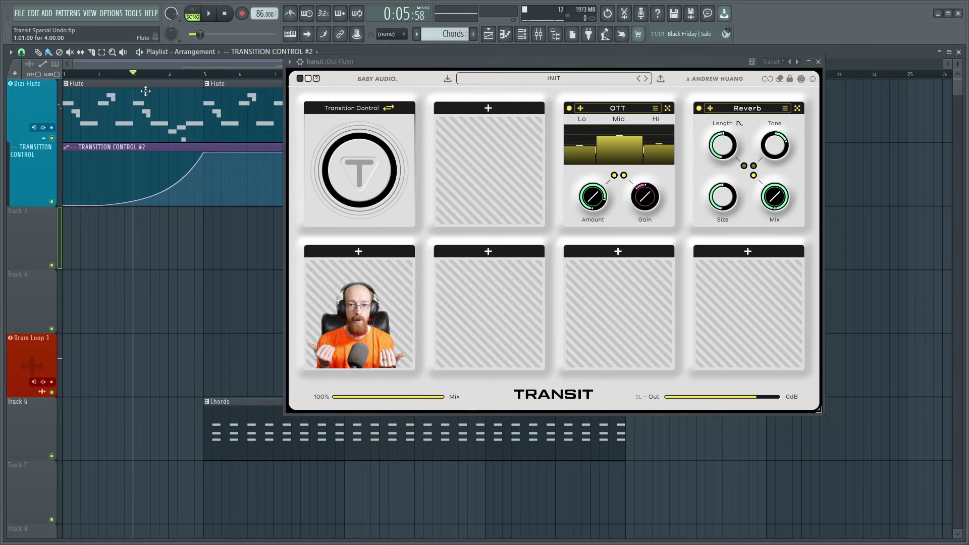
pyautogui.press('space')
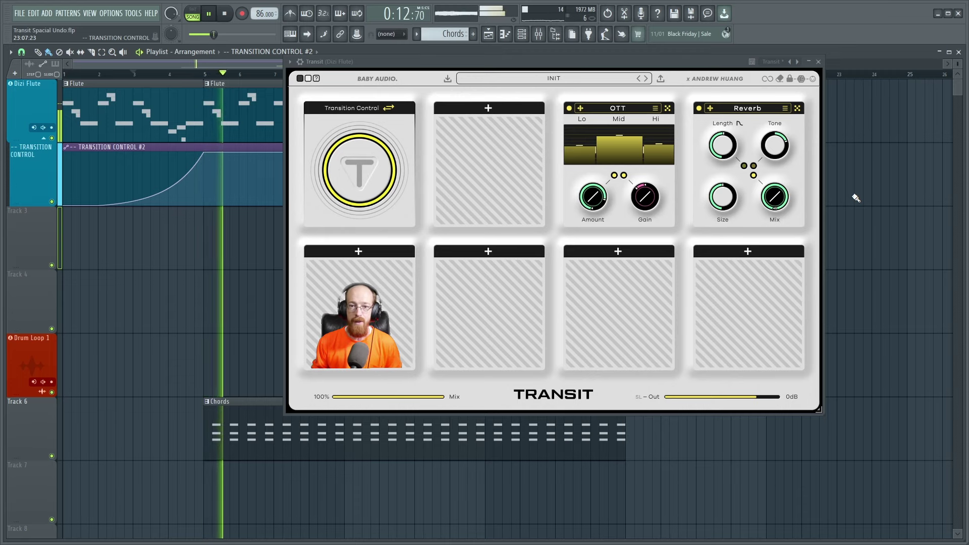
# Turn on motion for the OTT gain, lower its end value to about -5.3 dB and stop playback
pyautogui.click(625, 175)
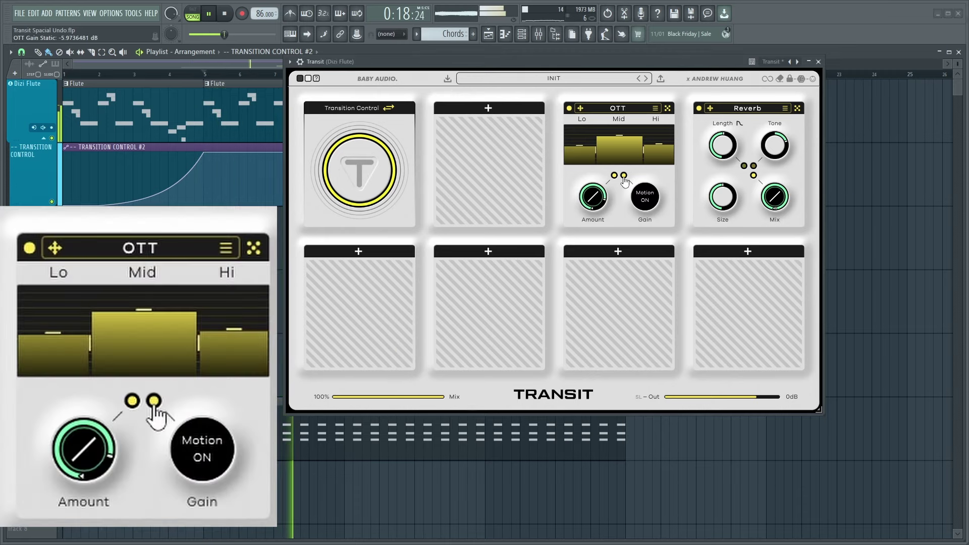
pyautogui.moveTo(650, 191); pyautogui.dragTo(651, 211)
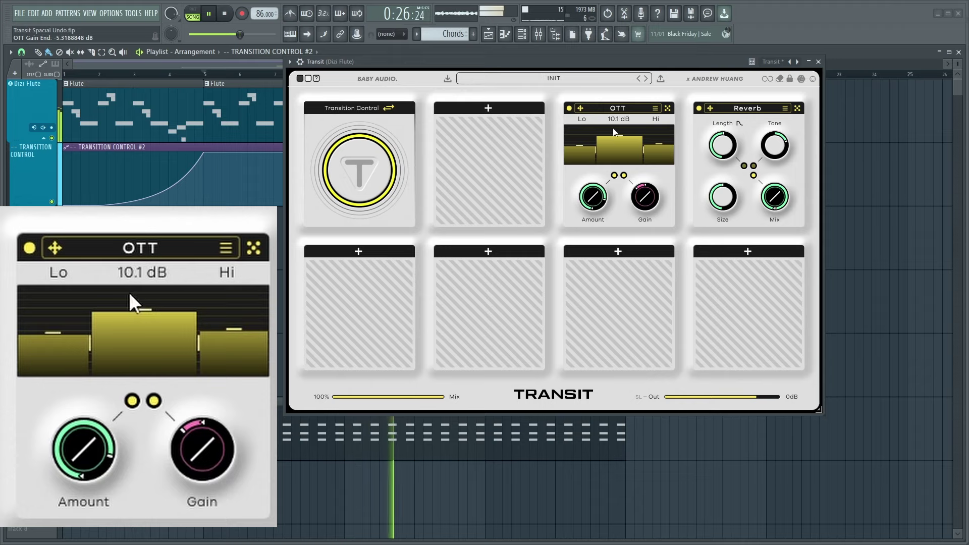
pyautogui.press('space')
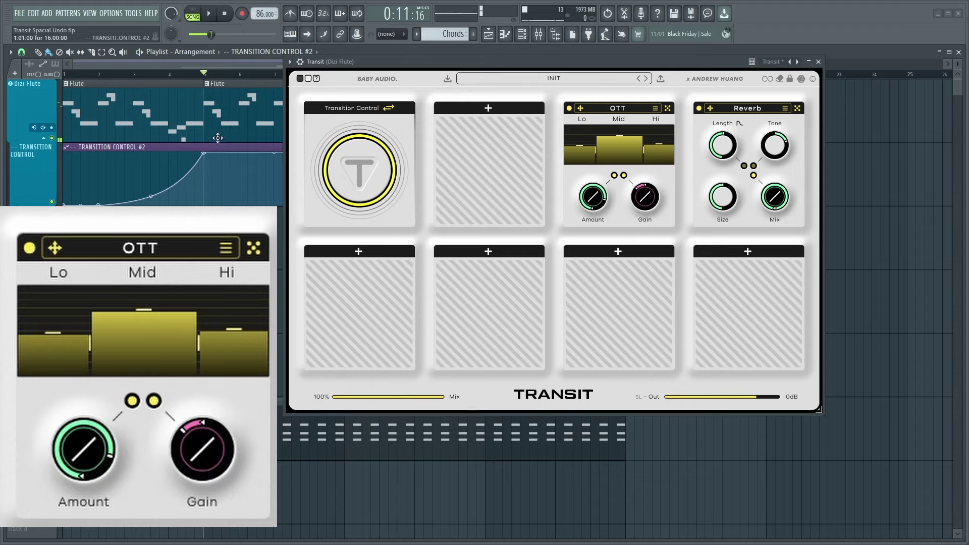
# Play from bar 3 and raise the OTT mid band gain to about 13.3 dB
pyautogui.click(137, 78)
pyautogui.press('space')
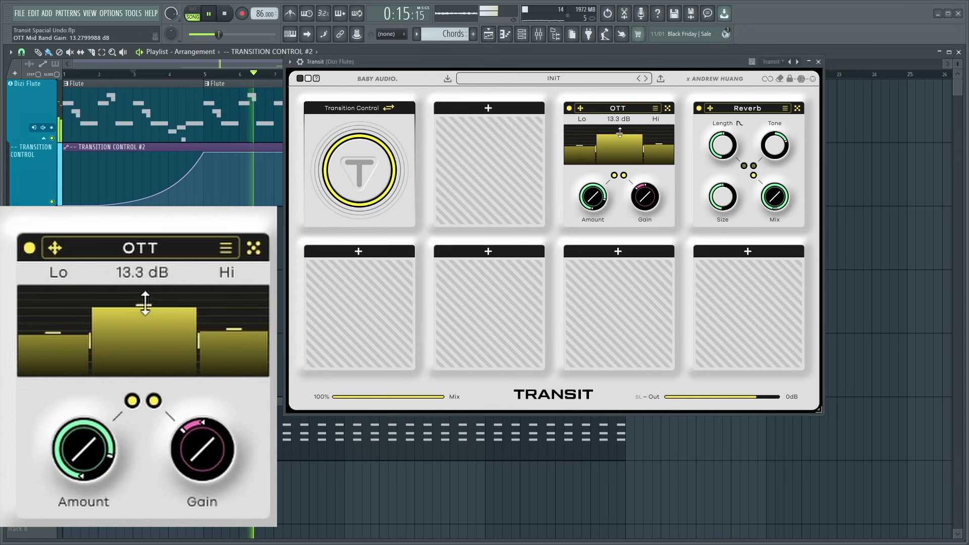
pyautogui.moveTo(644, 148); pyautogui.dragTo(656, 139)
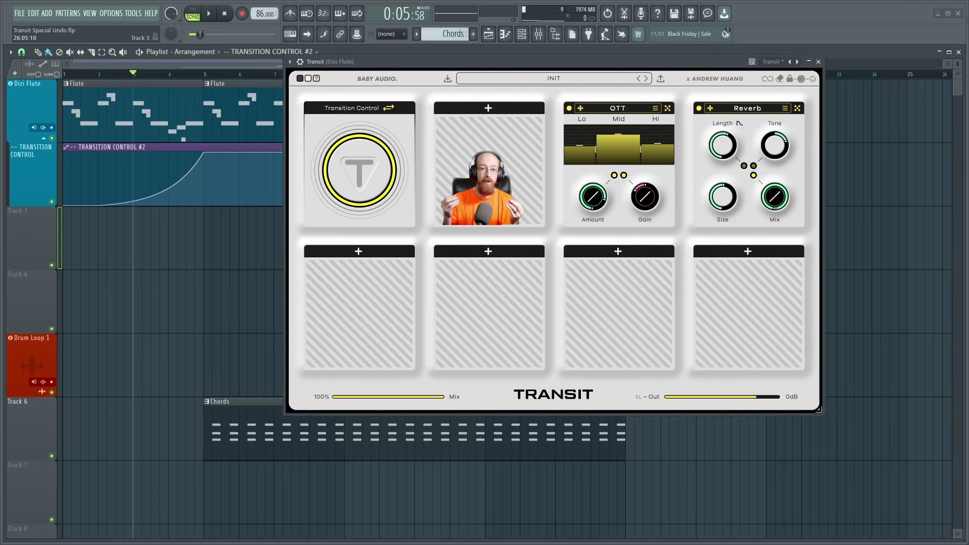
# Start playback and add a Spread module in the slot below Transition Control
pyautogui.press('space')
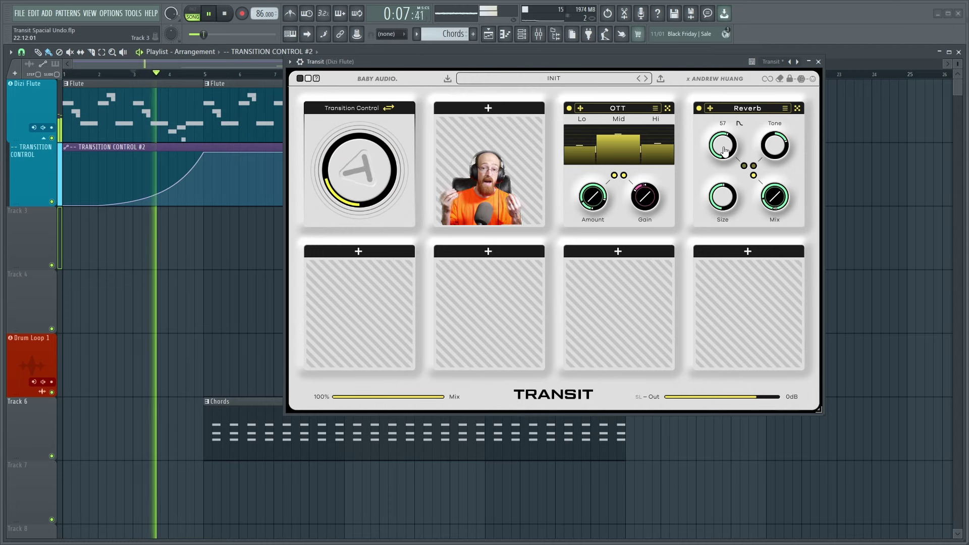
pyautogui.click(354, 252)
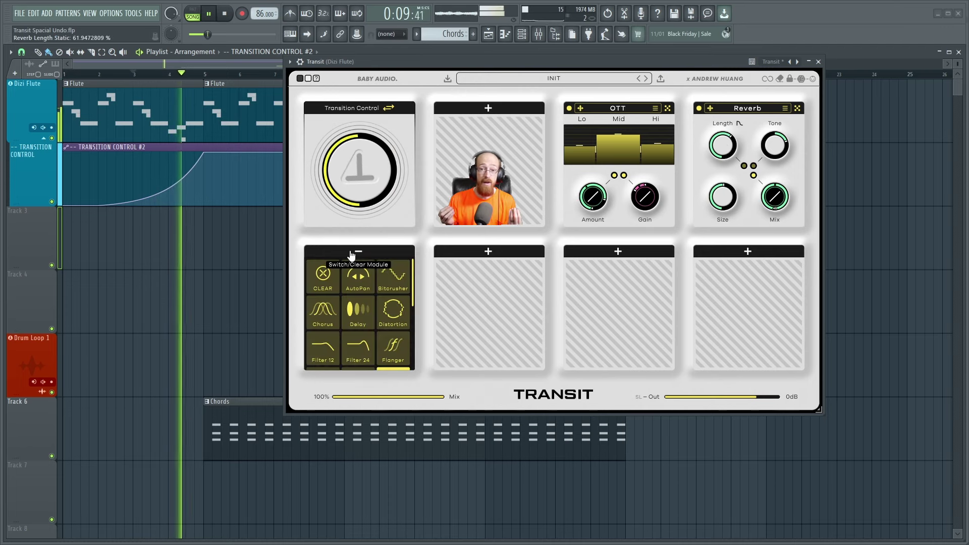
pyautogui.scroll(-4, 364, 313)
pyautogui.click(359, 346)
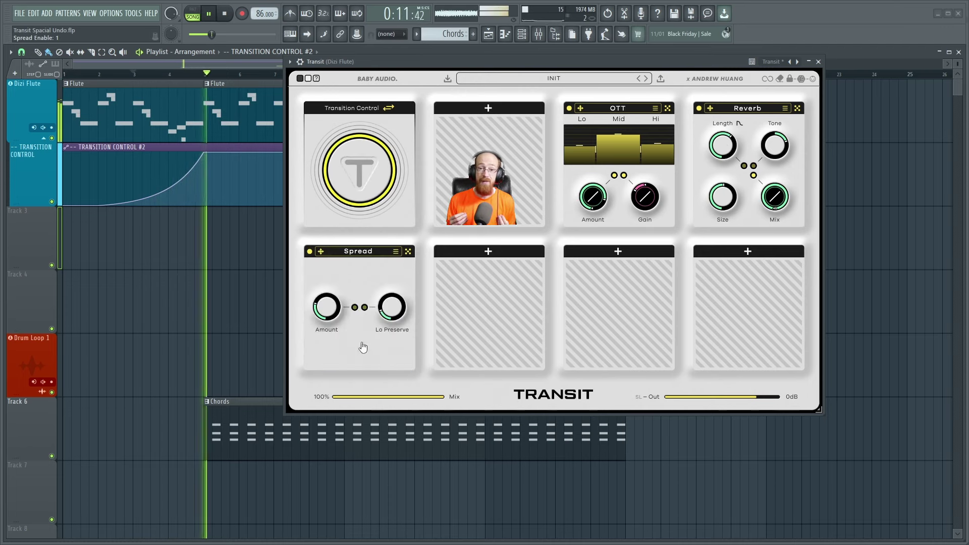
# Adjust the Spread amount and compare the sound with the Spread module switched off and on
pyautogui.moveTo(331, 293)
pyautogui.mouseDown()
pyautogui.moveTo(331, 270)
pyautogui.moveTo(327, 308)
pyautogui.mouseUp()
pyautogui.scroll(-2, 328, 308)
pyautogui.scroll(-1, 328, 308)
pyautogui.click(310, 252)
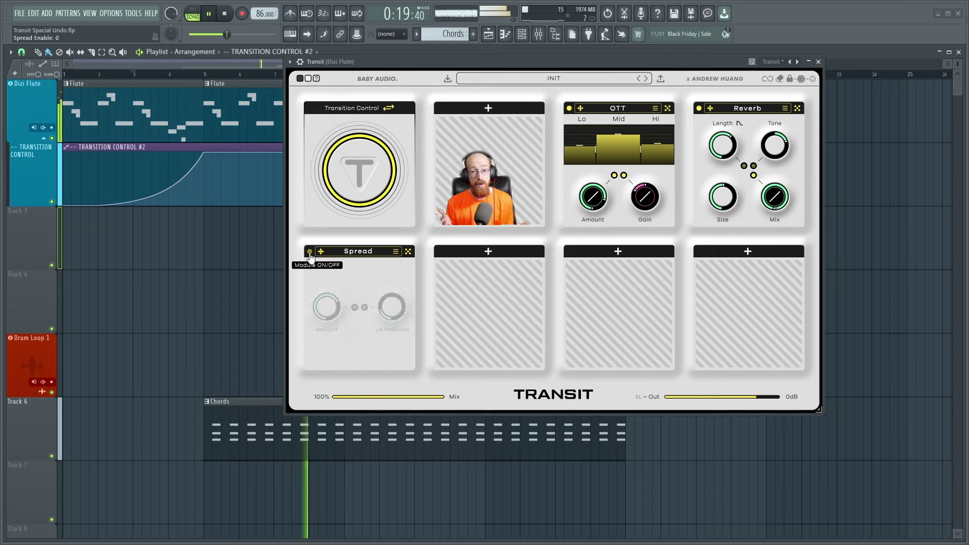
pyautogui.click(310, 252)
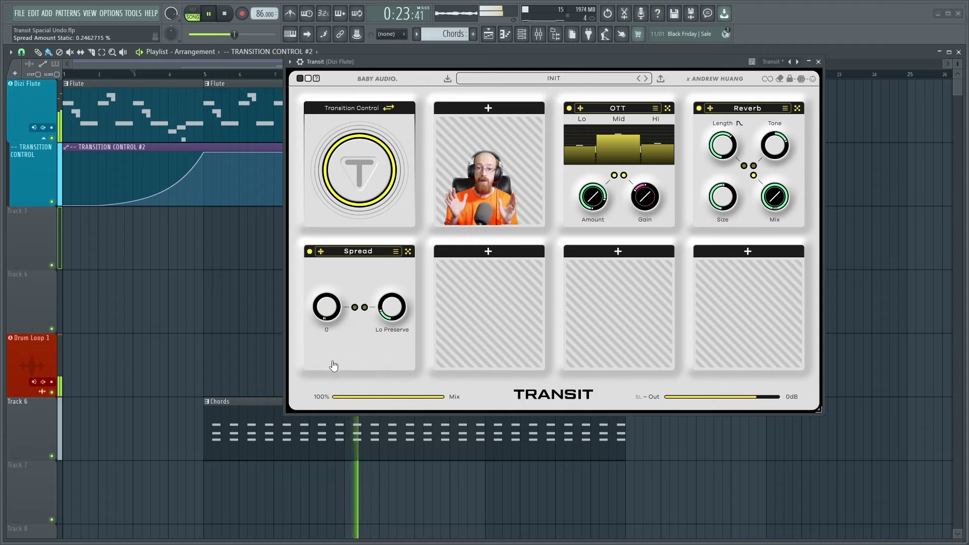
# Link the Spread amount to Transition Control with an end value of about 210%
pyautogui.moveTo(329, 315)
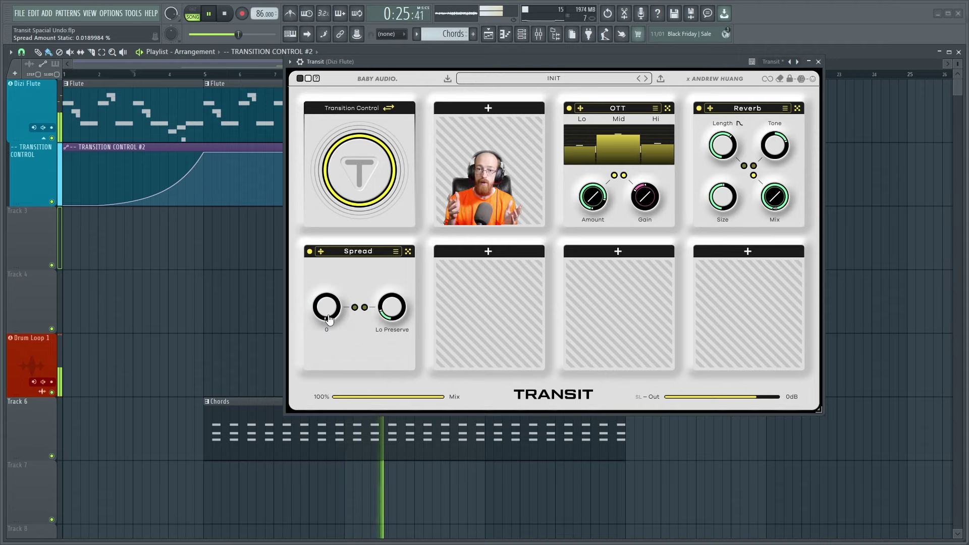
pyautogui.moveTo(328, 306); pyautogui.dragTo(328, 262)
pyautogui.click(355, 306)
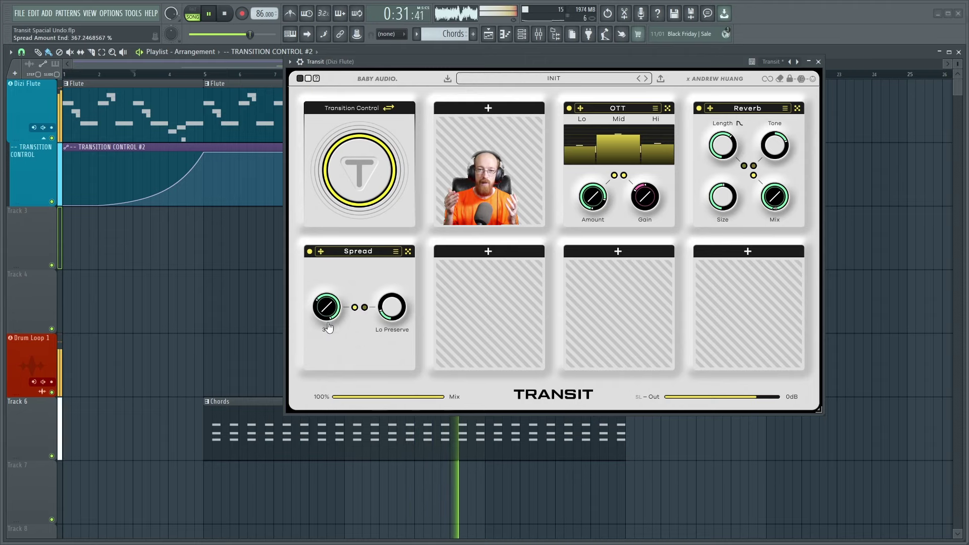
# Add a Utility module in the last slot and link its gain to Transition Control, ending at about -3.9 dB
pyautogui.click(466, 255)
pyautogui.scroll(-3, 487, 308)
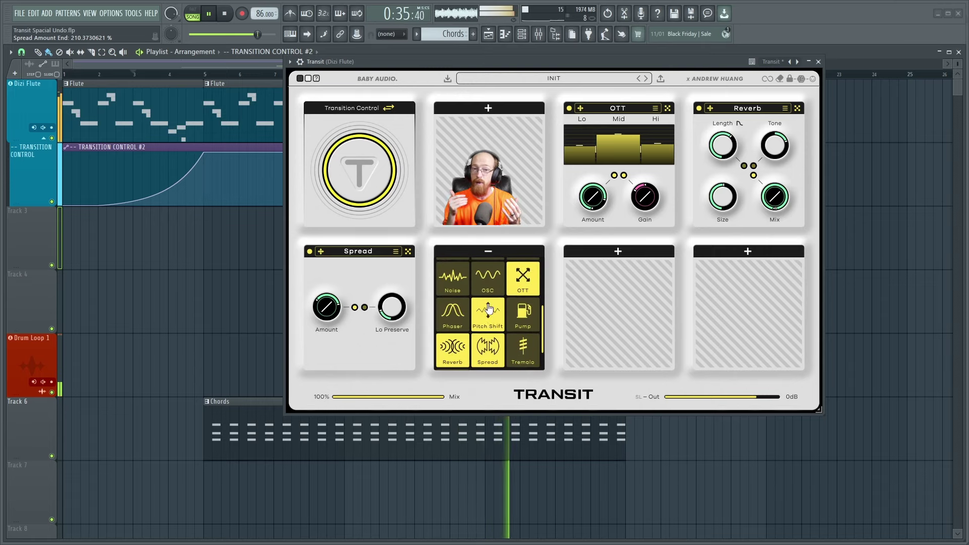
pyautogui.scroll(-2, 489, 308)
pyautogui.click(451, 339)
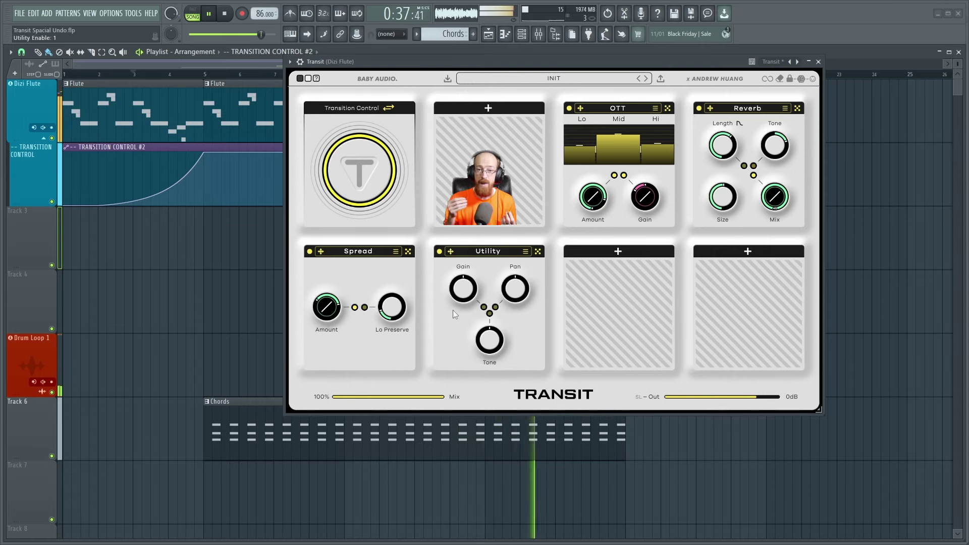
pyautogui.scroll(-3, 460, 303)
pyautogui.moveTo(451, 251); pyautogui.dragTo(711, 251)
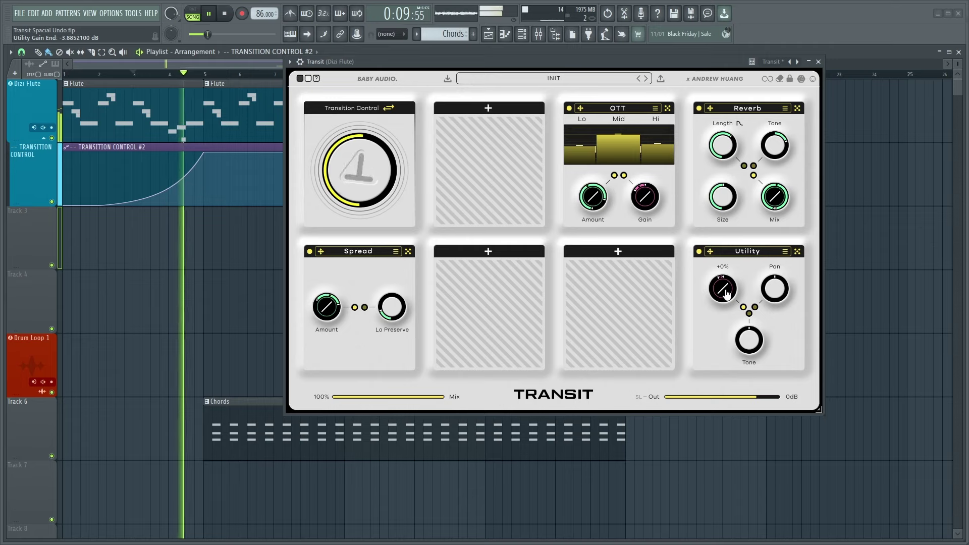
pyautogui.scroll(-4, 723, 290)
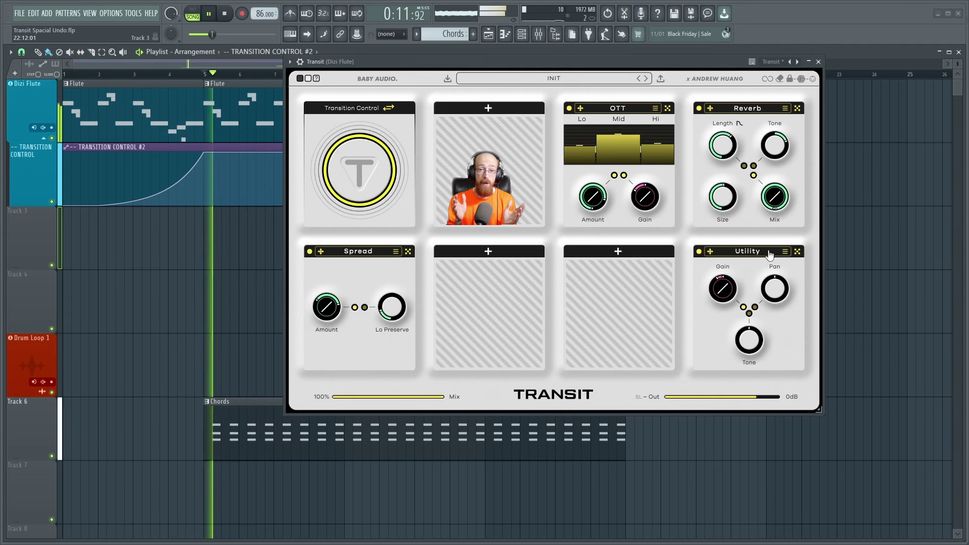
# Add an AutoPan module in the slot next to Spread and set its rate to about 1.15 Hz
pyautogui.click(489, 251)
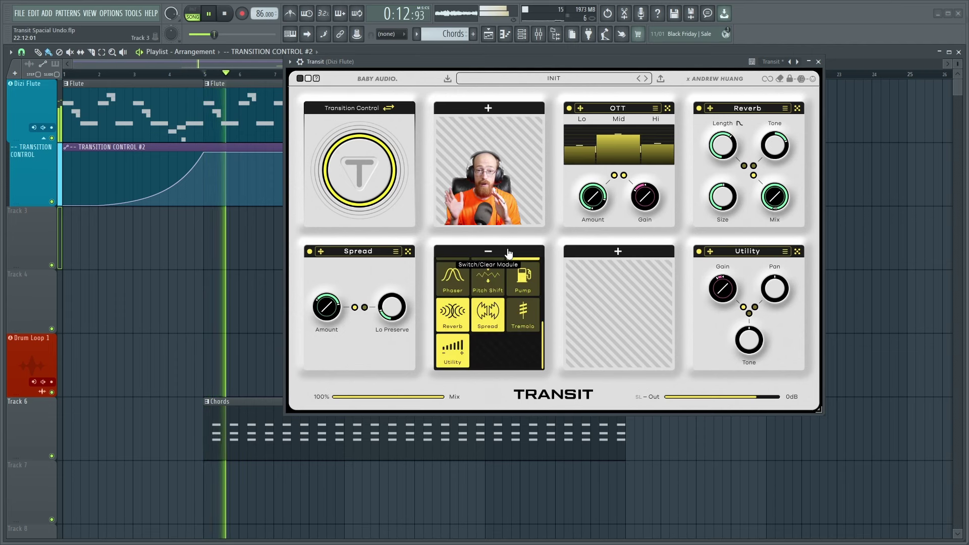
pyautogui.scroll(5, 520, 348)
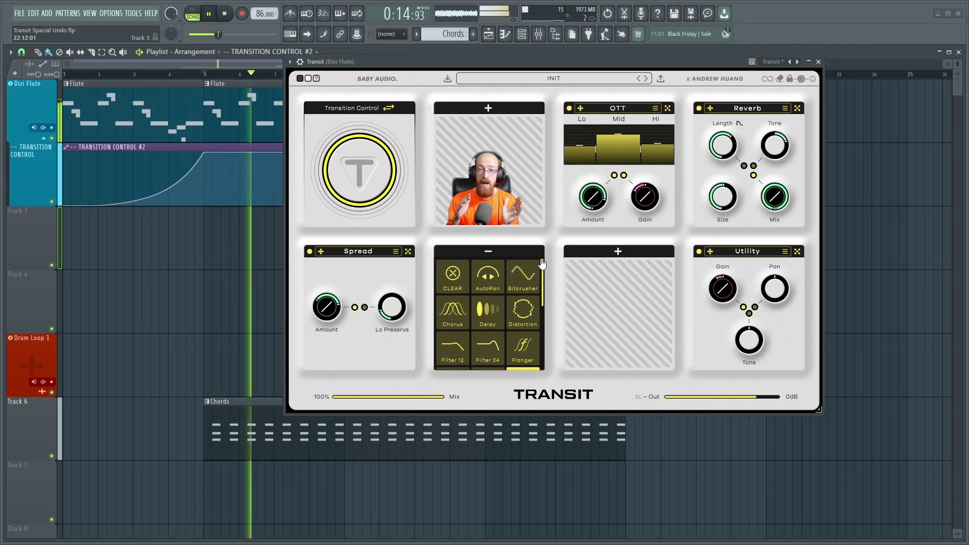
pyautogui.click(495, 279)
pyautogui.moveTo(515, 293)
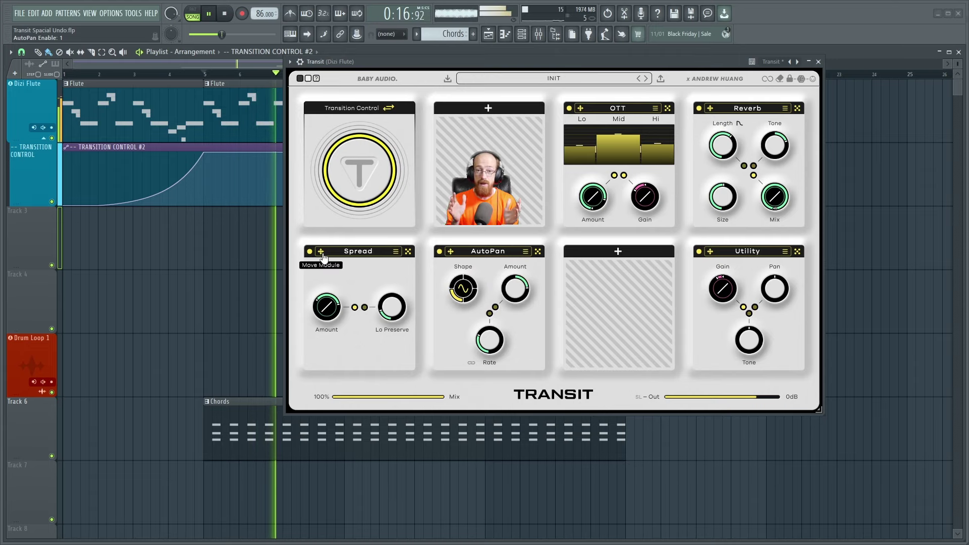
pyautogui.moveTo(490, 342)
pyautogui.mouseDown()
pyautogui.moveTo(492, 302)
pyautogui.moveTo(493, 327)
pyautogui.mouseUp()
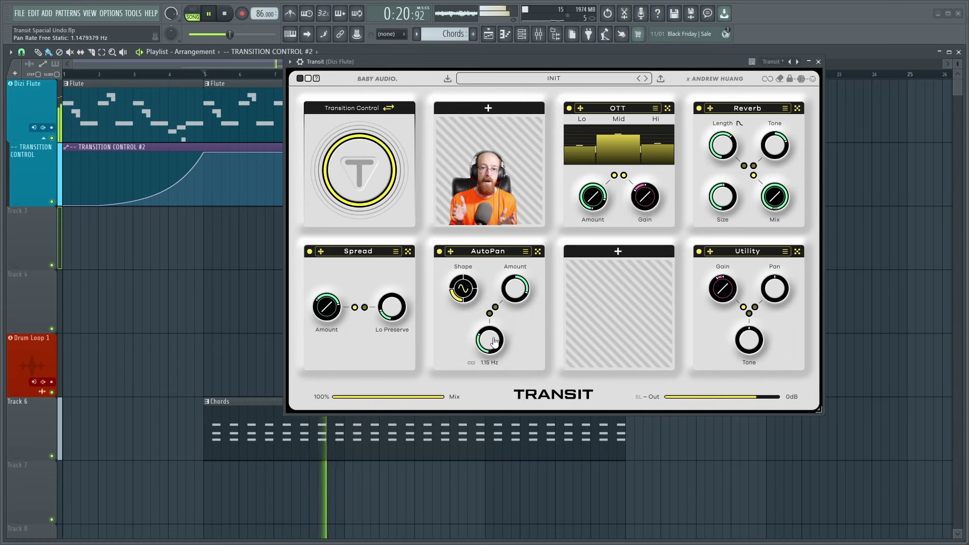
# Move the Spread module after AutoPan and tune the AutoPan rate and amount, with the amount at about 57%
pyautogui.moveTo(321, 252); pyautogui.dragTo(576, 259)
pyautogui.moveTo(515, 291)
pyautogui.moveTo(515, 292); pyautogui.dragTo(516, 284)
pyautogui.moveTo(494, 341)
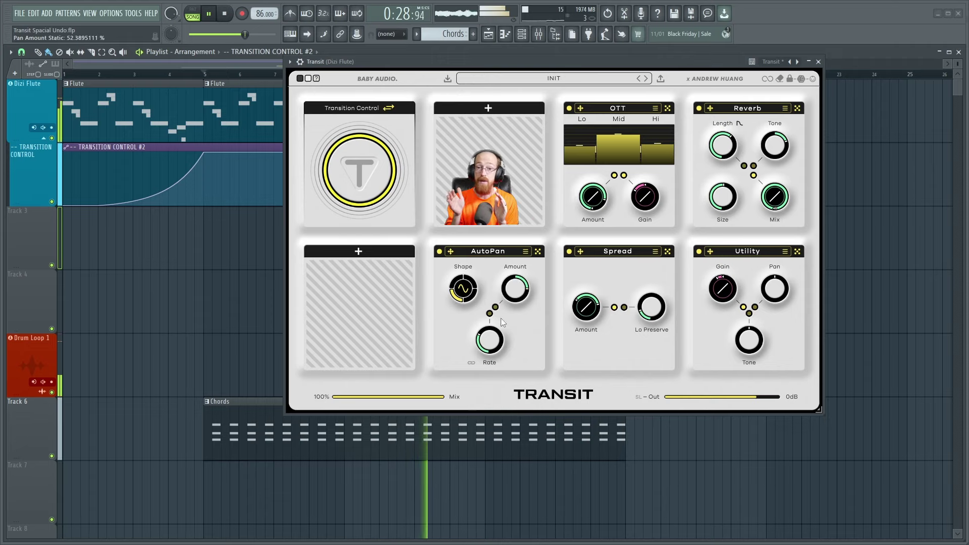
pyautogui.moveTo(495, 339)
pyautogui.mouseDown()
pyautogui.moveTo(494, 320)
pyautogui.moveTo(492, 334)
pyautogui.mouseUp()
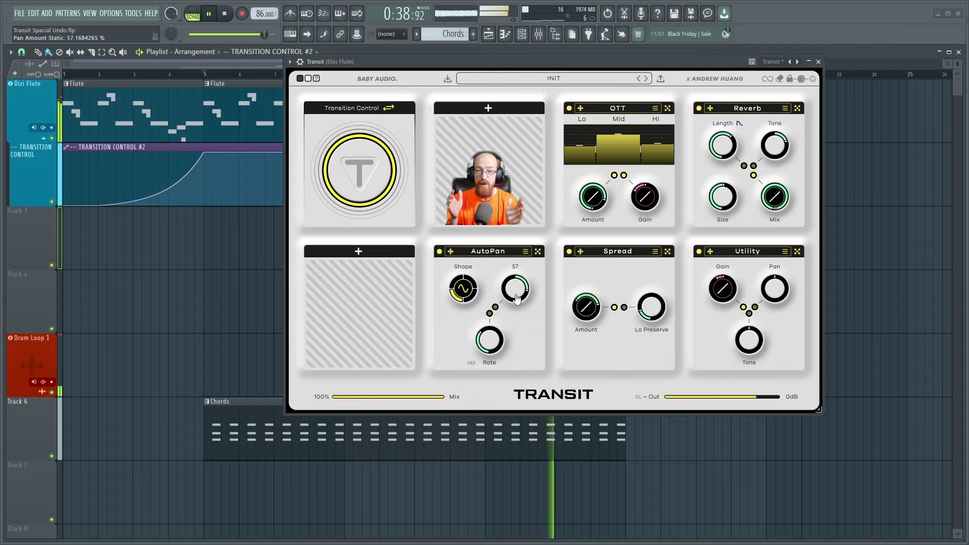
pyautogui.moveTo(517, 298); pyautogui.dragTo(516, 304)
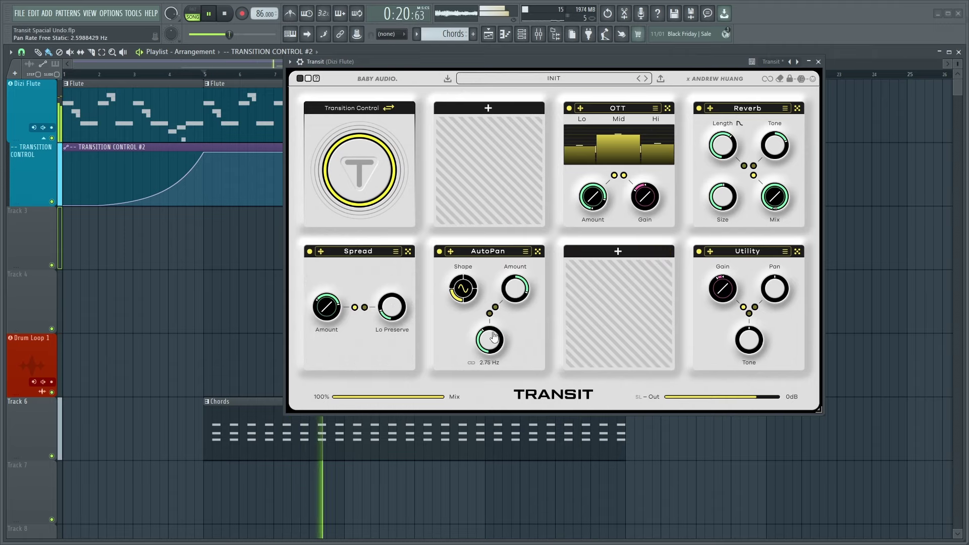
# Move the Spread module into the empty slot between AutoPan and Utility
pyautogui.moveTo(320, 256); pyautogui.dragTo(577, 259)
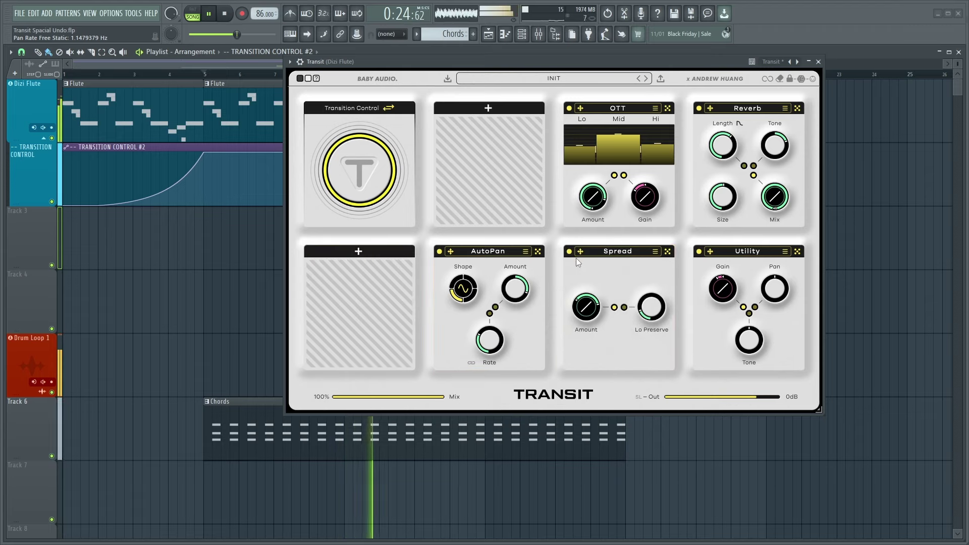
pyautogui.moveTo(516, 291)
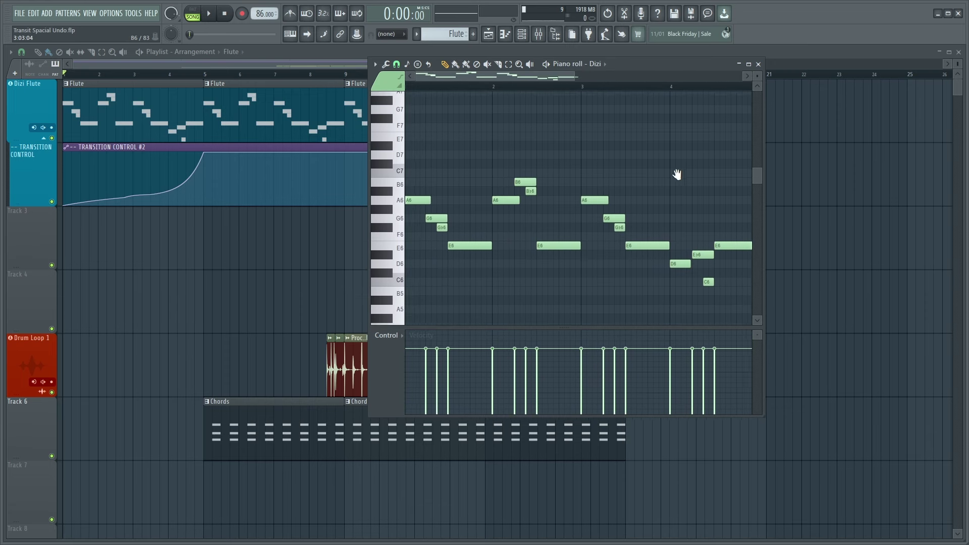
# Load a new Transit effect on the Dizi Flute mixer track
pyautogui.scroll(-3, 677, 175)
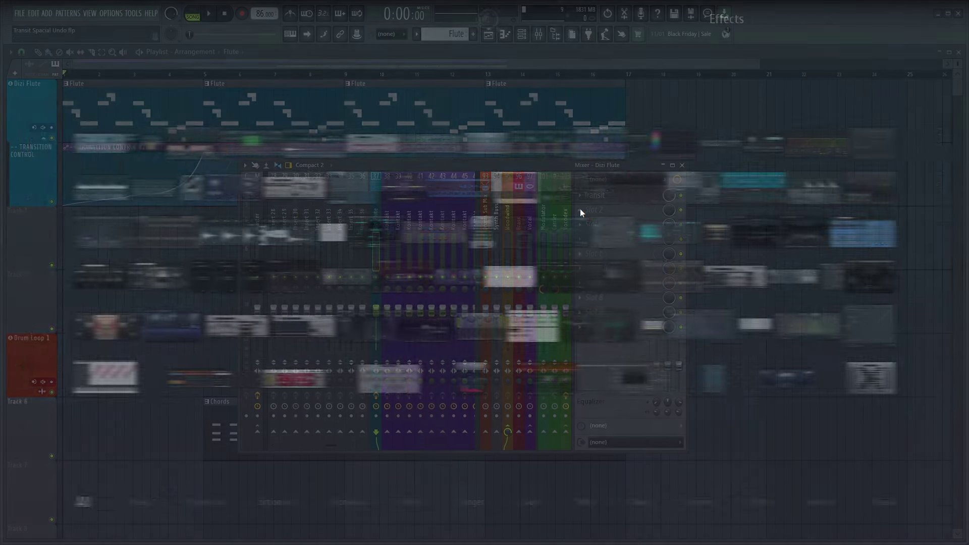
pyautogui.write('trans')
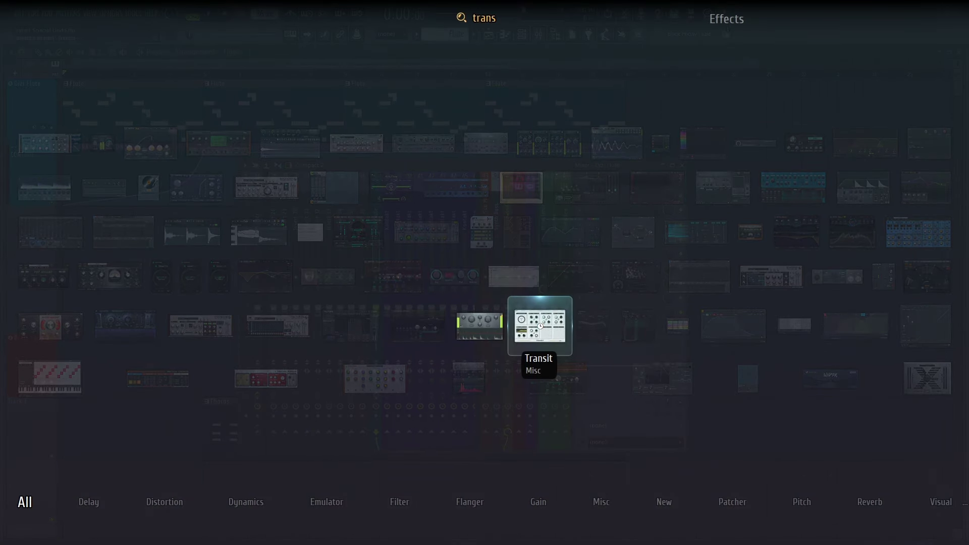
pyautogui.click(543, 331)
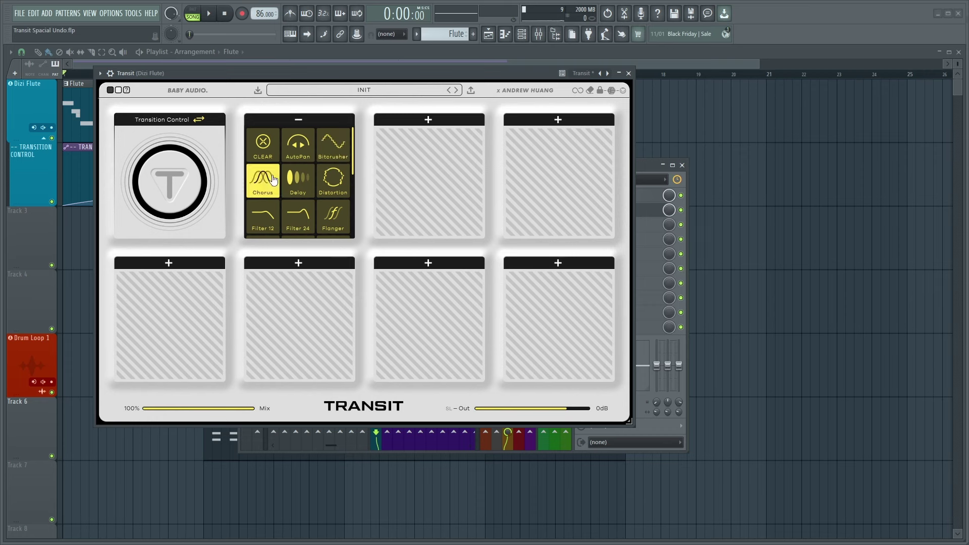
# Add a Chorus module and a Flanger module in the first two slots of the new Transit
pyautogui.click(262, 145)
pyautogui.click(428, 120)
pyautogui.click(467, 180)
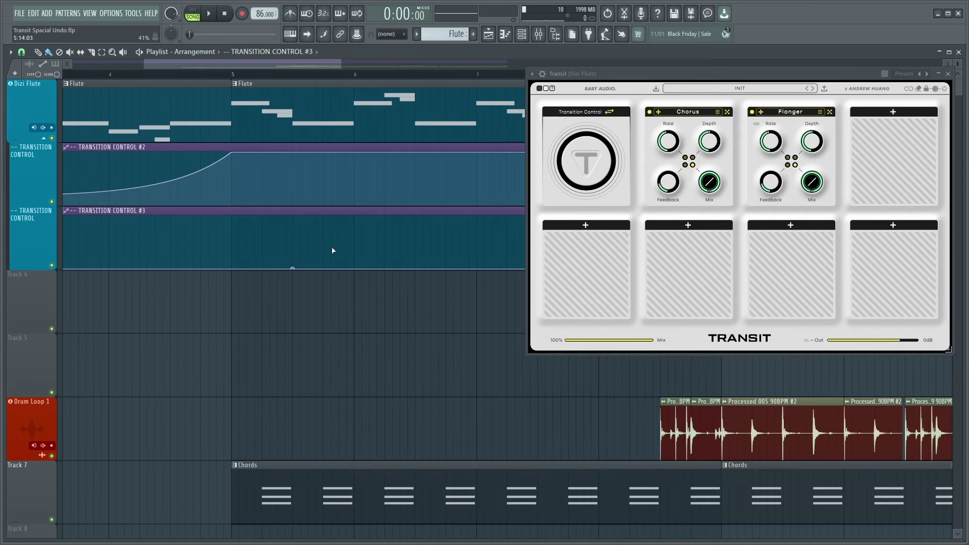
# Shape a low hump in the TRANSITION CONTROL #3 automation from mid-bar 5 to bar 6, lowering its peak during playback
pyautogui.rightClick(325, 246)
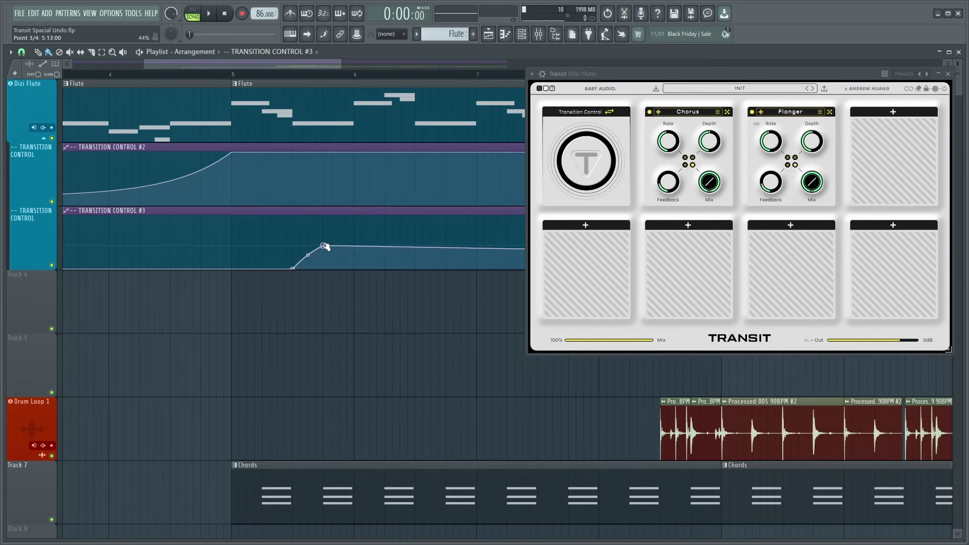
pyautogui.rightClick(355, 268)
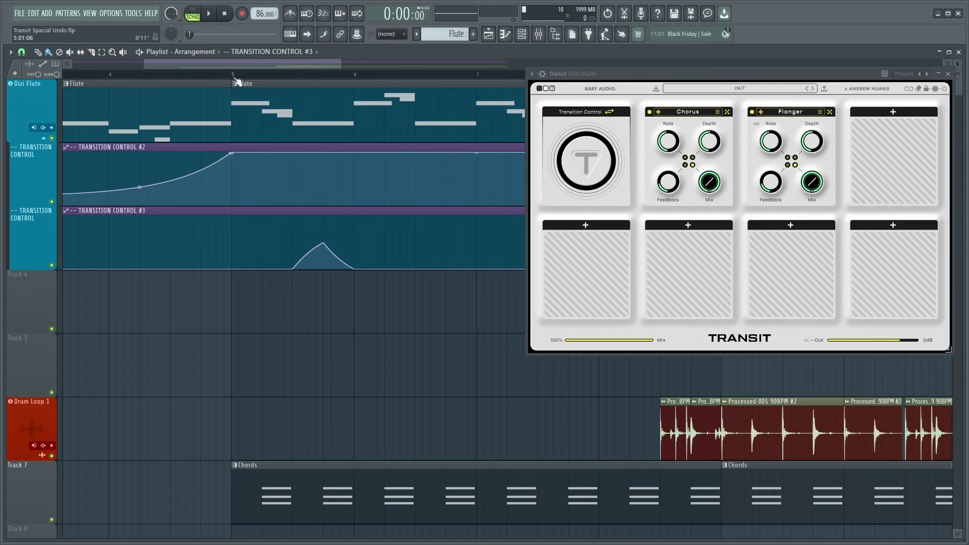
pyautogui.press('space')
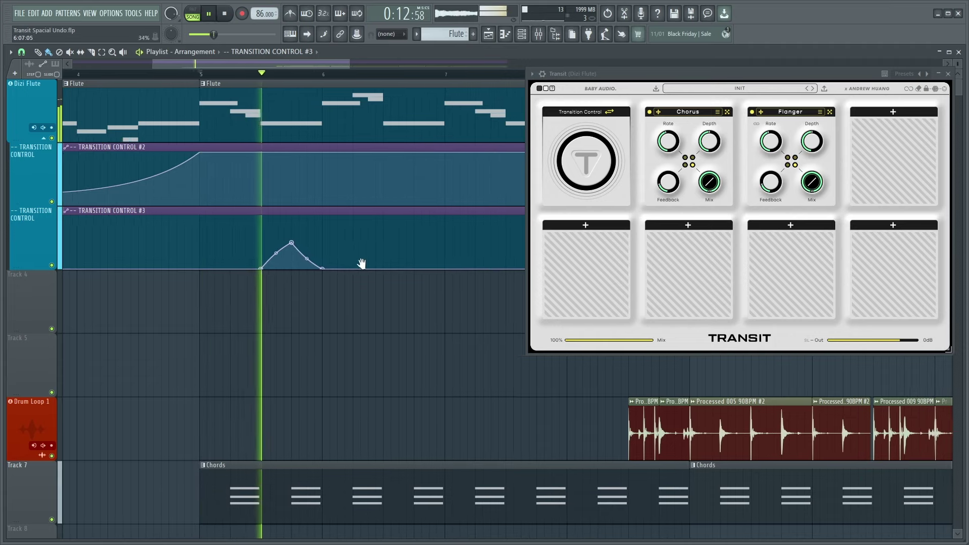
pyautogui.moveTo(278, 244); pyautogui.dragTo(278, 254)
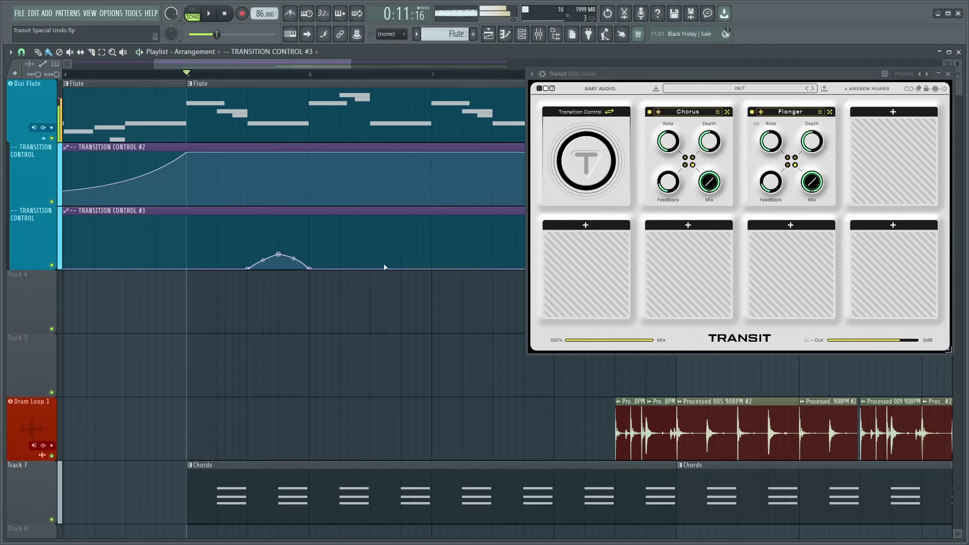
# Add further peaks to TRANSITION CONTROL #3 before bars 7, 8 and 9, dropping sharply at bars 7 and 9, and continue past bar 9
pyautogui.moveTo(376, 268); pyautogui.dragTo(432, 230)
pyautogui.click(433, 267)
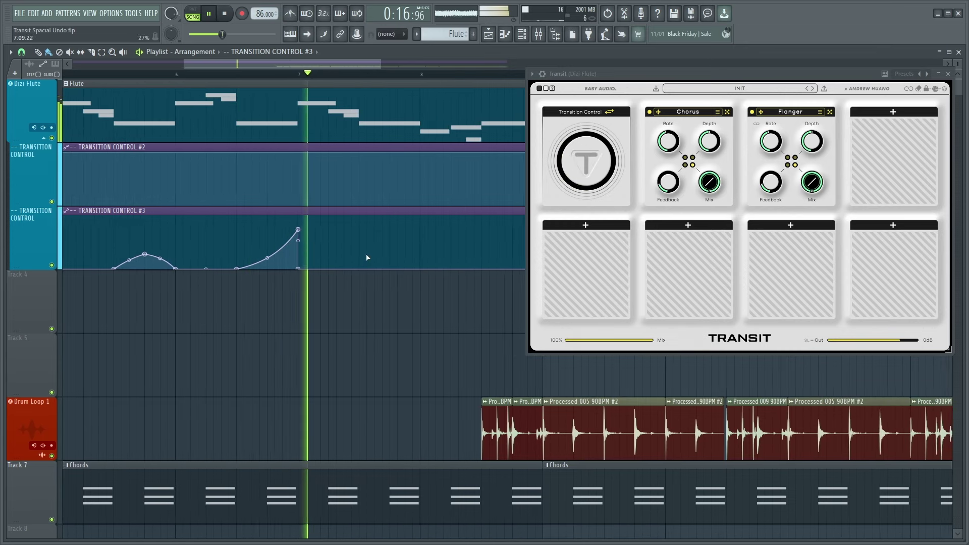
pyautogui.click(375, 242)
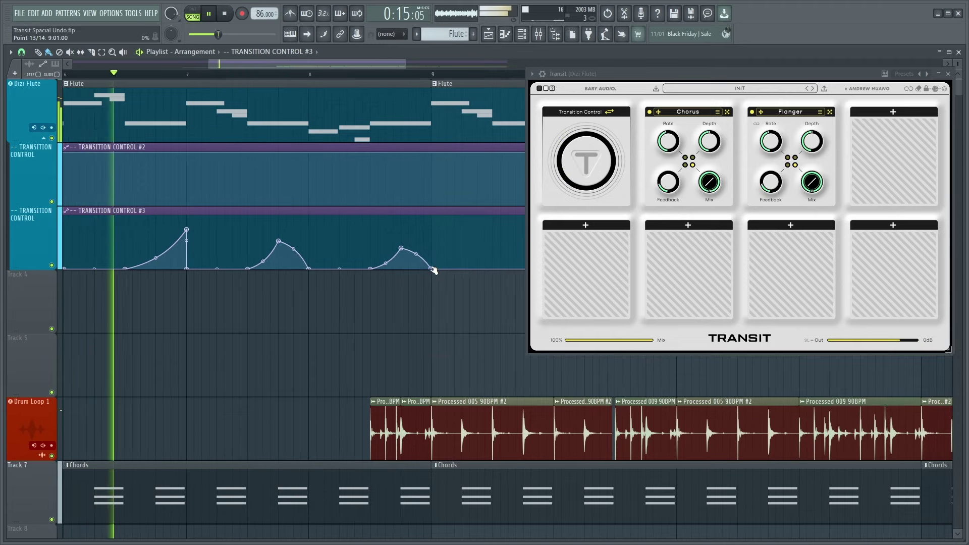
pyautogui.moveTo(433, 268); pyautogui.dragTo(433, 236)
pyautogui.click(432, 268)
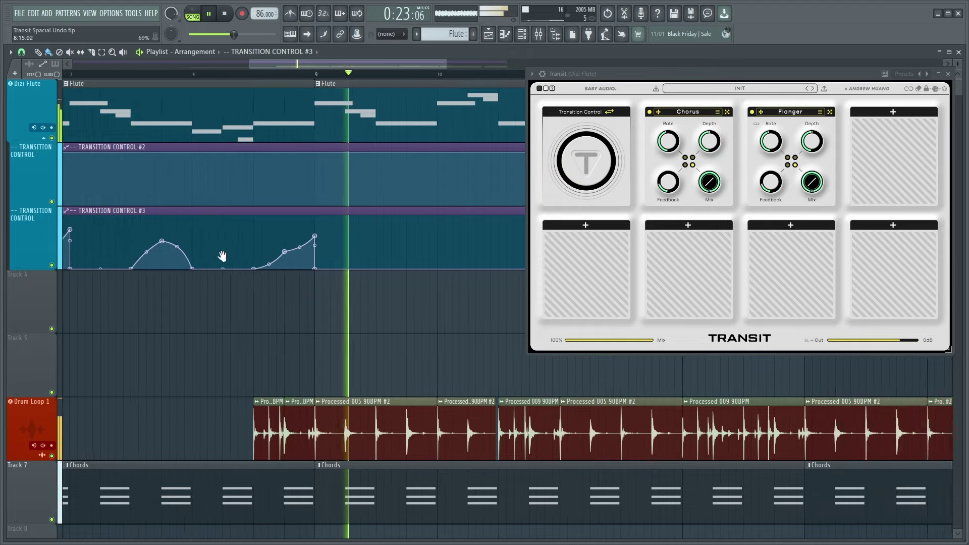
pyautogui.moveTo(314, 267); pyautogui.dragTo(345, 268)
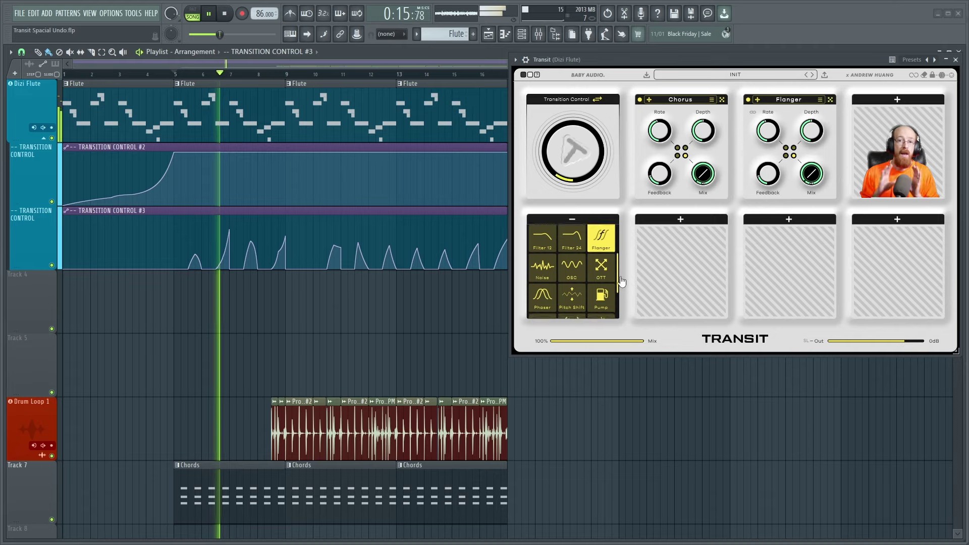
# Add a Pitch Shift module in the first slot of the second row, set its pitch to 12, and replay the section from bar 5
pyautogui.moveTo(621, 281); pyautogui.dragTo(623, 298)
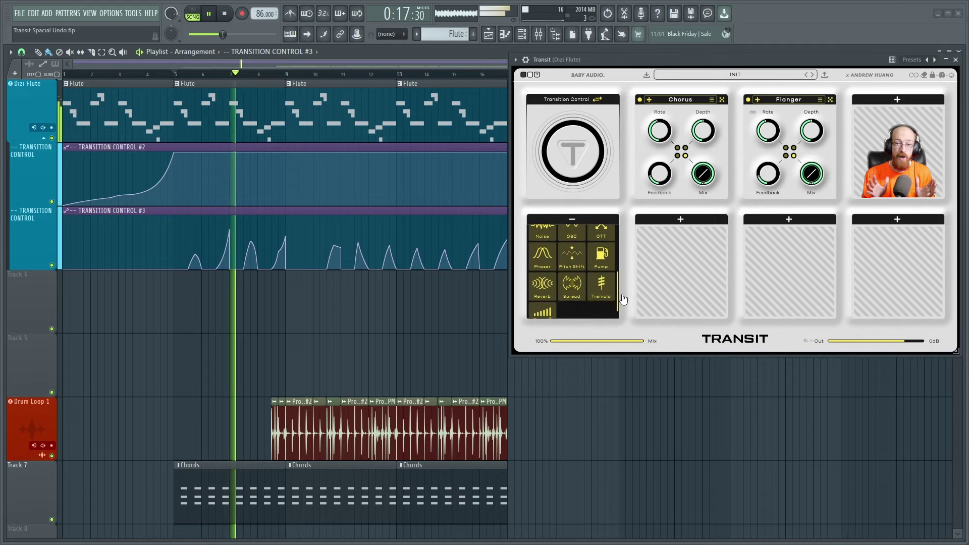
pyautogui.click(574, 256)
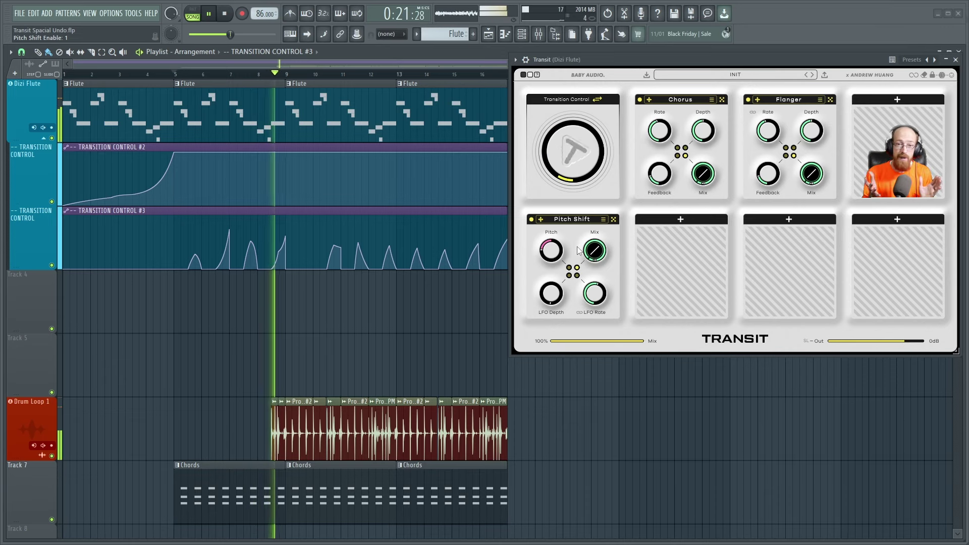
pyautogui.moveTo(554, 258); pyautogui.dragTo(553, 240)
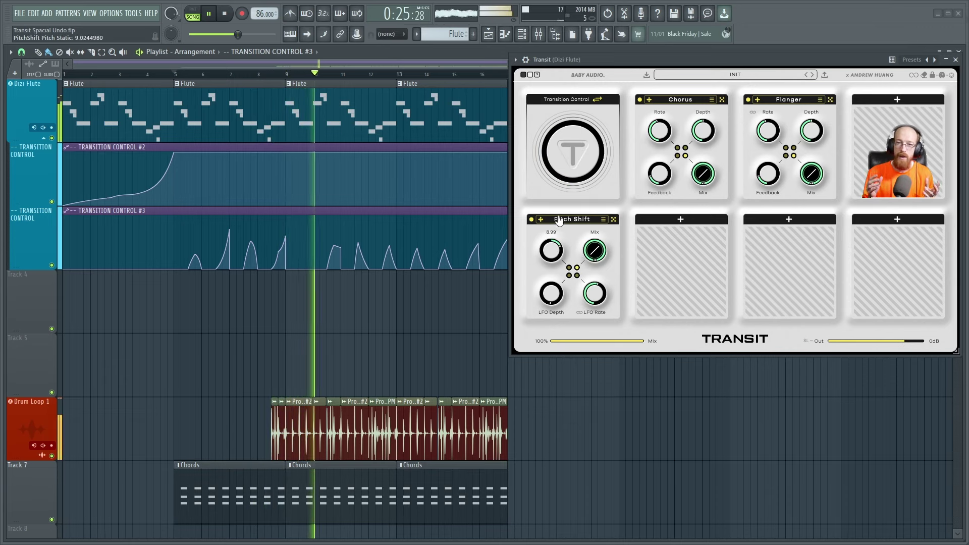
pyautogui.moveTo(560, 209); pyautogui.dragTo(560, 196)
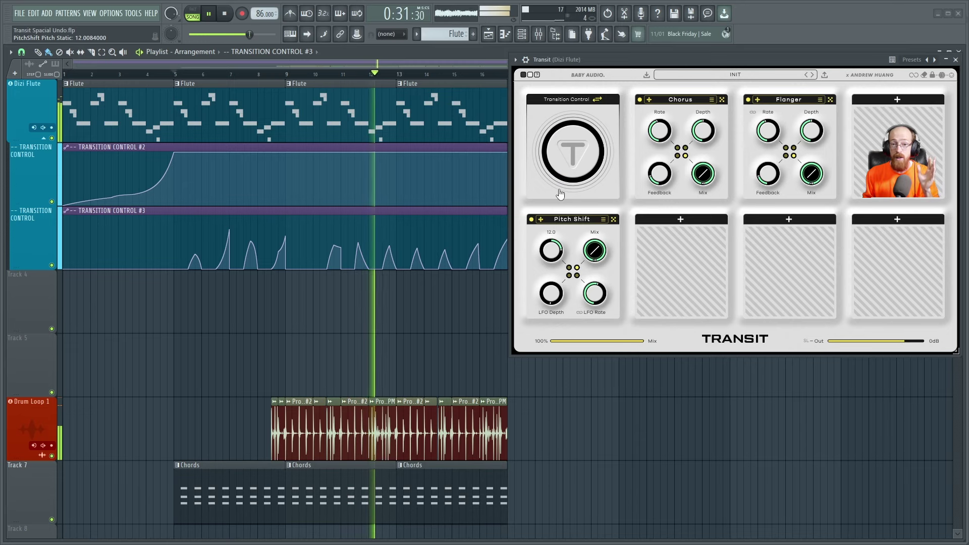
pyautogui.moveTo(598, 305)
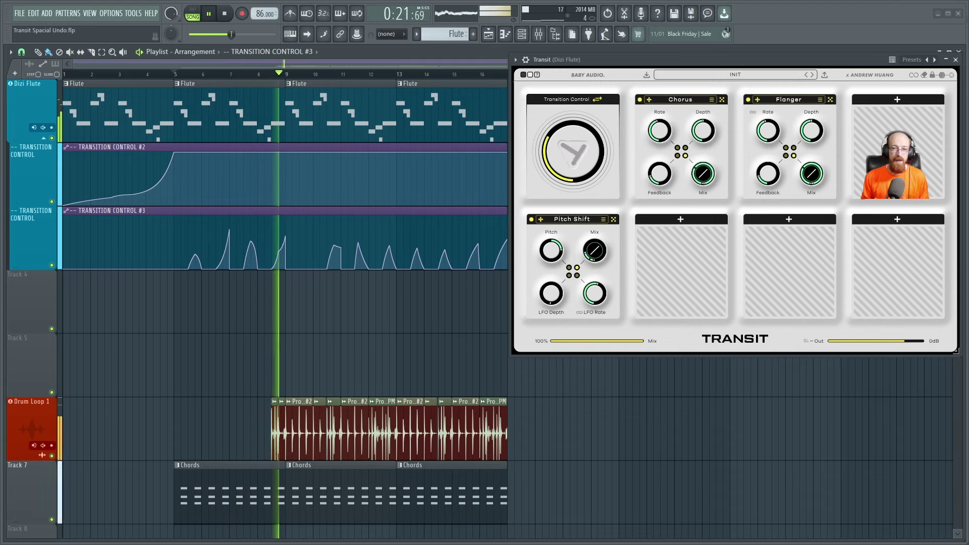
pyautogui.press('space')
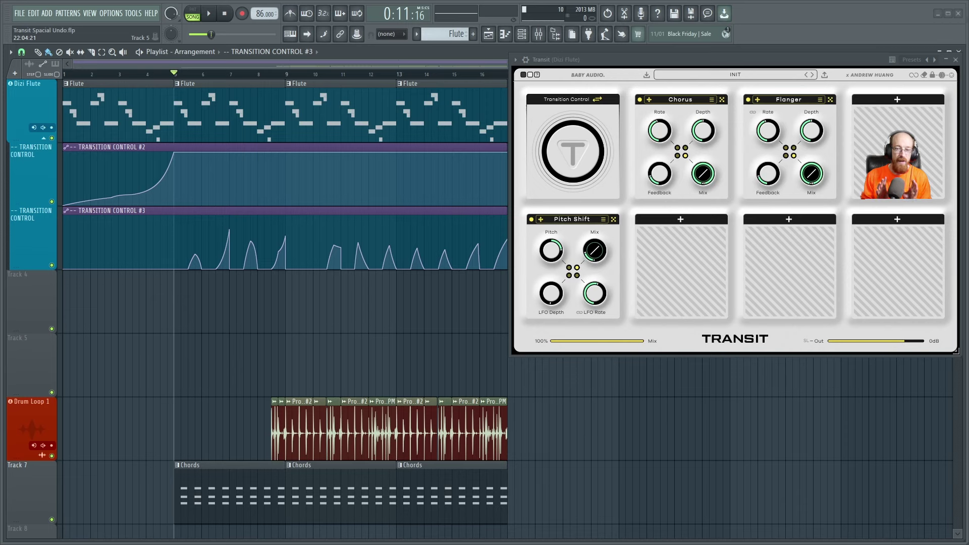
pyautogui.press('space')
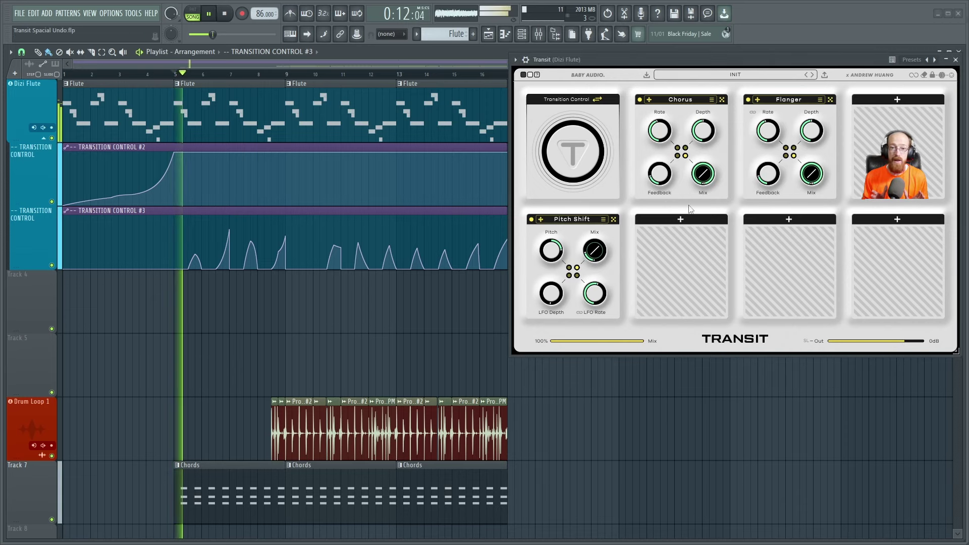
# Add a Reverb module beside Pitch Shift and set its length to about 76% and size to 53%
pyautogui.click(681, 219)
pyautogui.moveTo(725, 234); pyautogui.dragTo(732, 299)
pyautogui.click(652, 279)
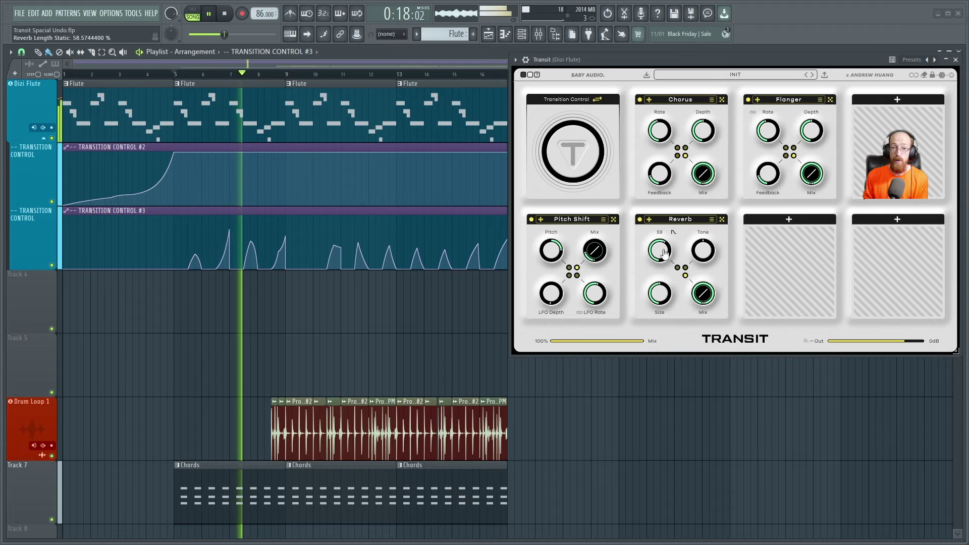
pyautogui.moveTo(662, 256); pyautogui.dragTo(664, 252)
pyautogui.scroll(3, 664, 253)
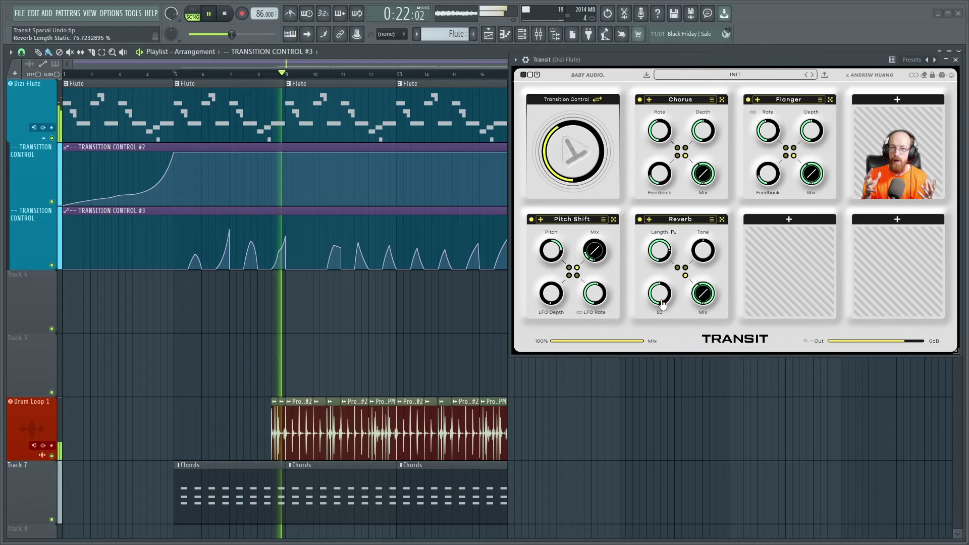
pyautogui.scroll(1, 663, 302)
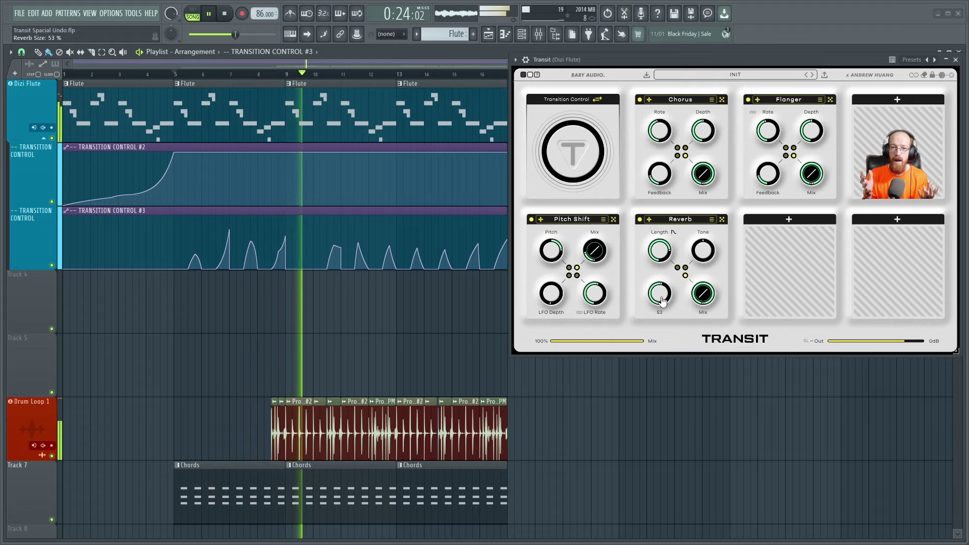